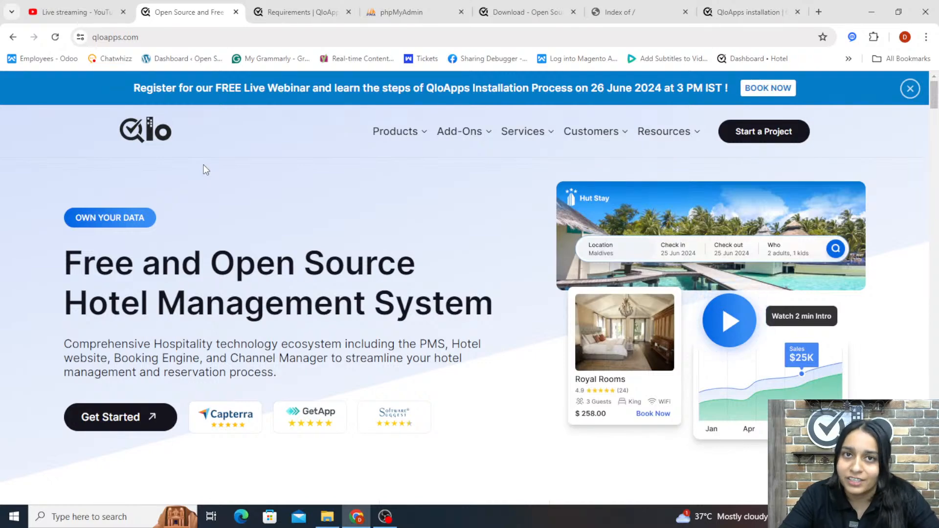
Review the QloApps server requirements documentation for PHP, MySQL and configuration settings
left_click(299, 18)
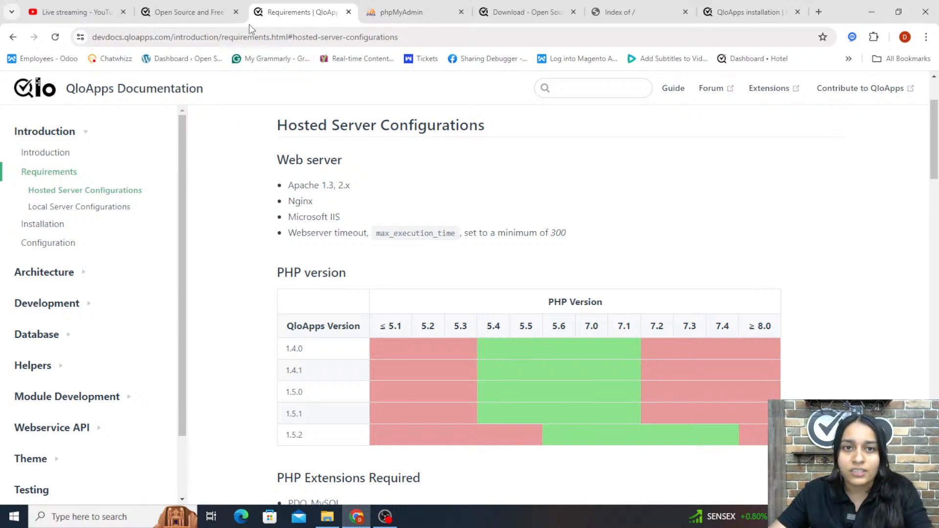
scroll(237, 289, "down", 12)
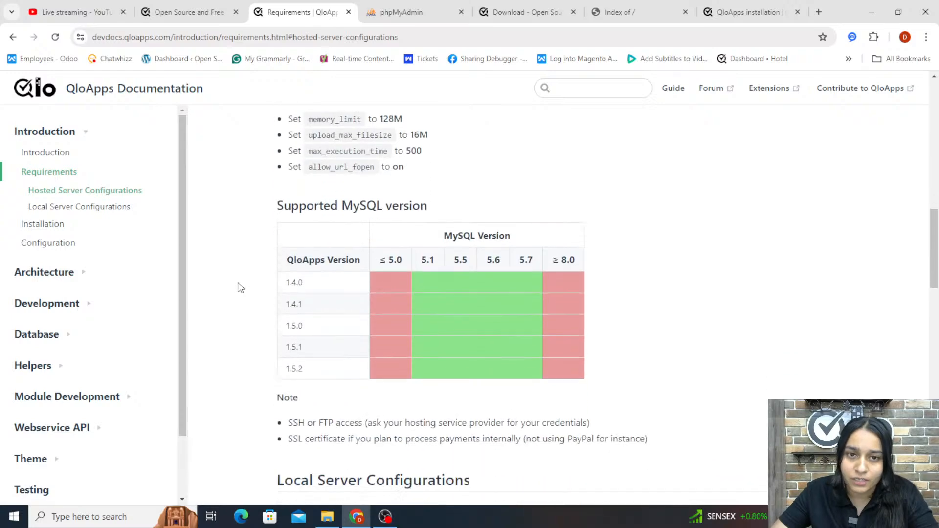
scroll(241, 288, "down", 18)
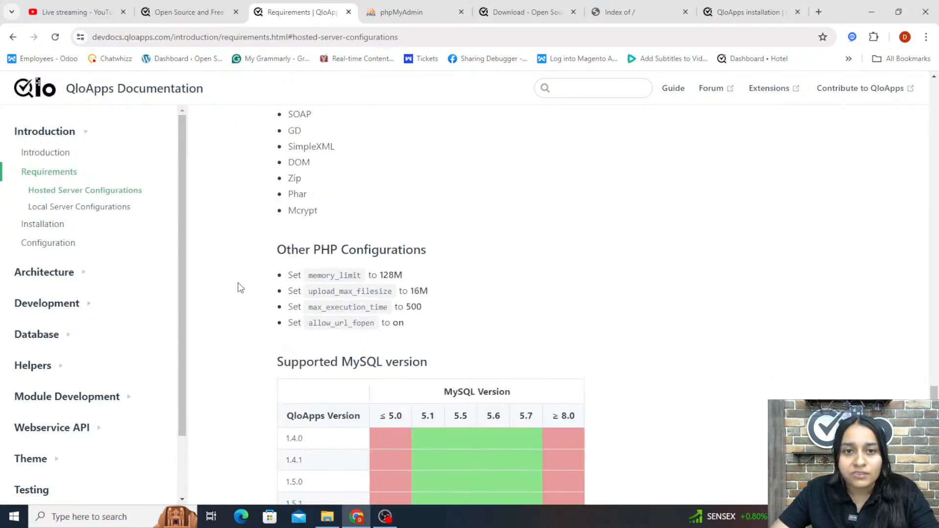
scroll(240, 288, "down", 4)
scroll(241, 287, "up", 15)
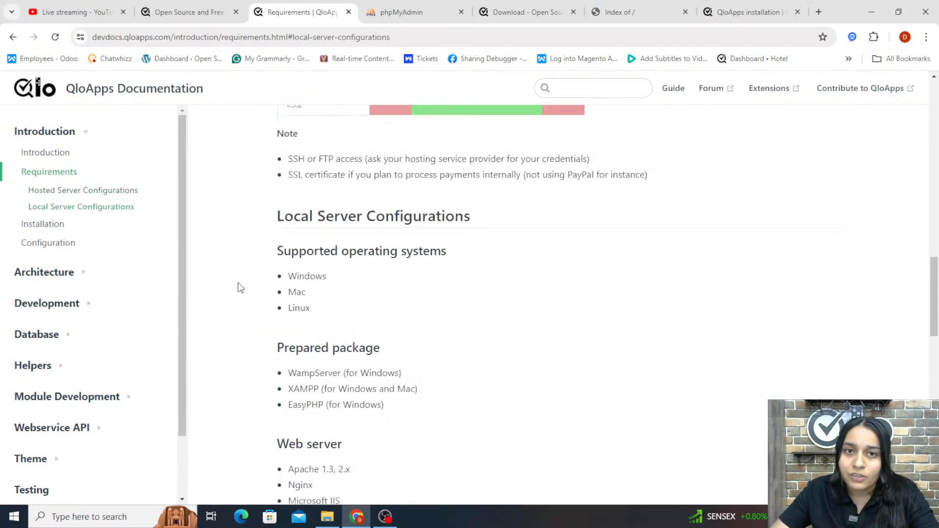
scroll(240, 288, "up", 20)
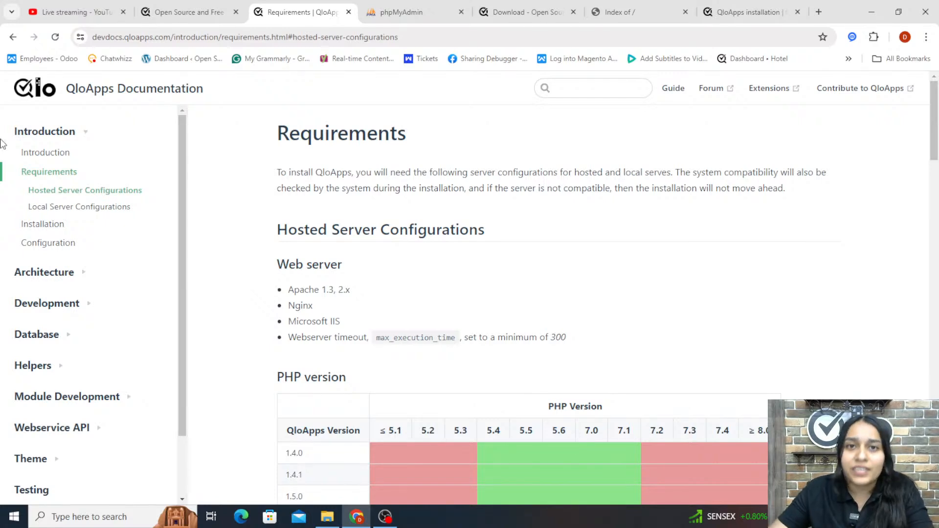
Log in to phpMyAdmin as root with the account password
left_click(423, 21)
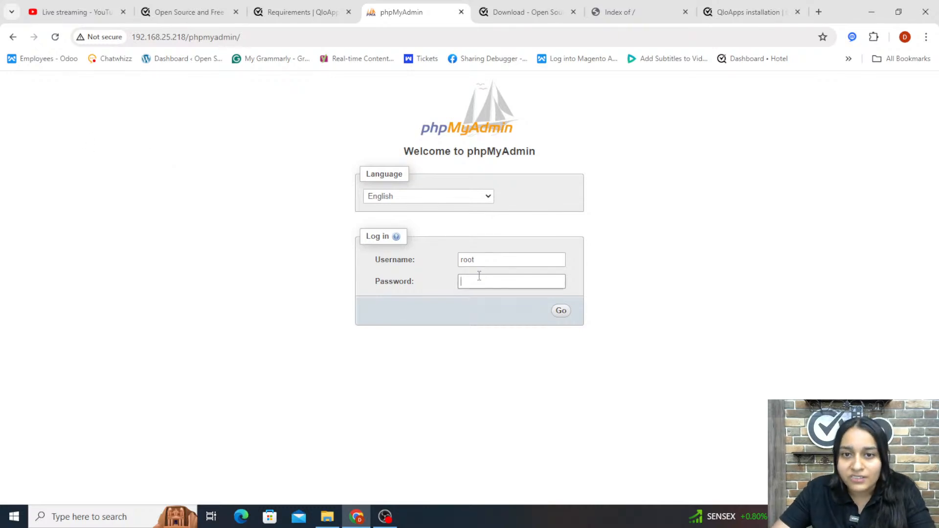
left_click(495, 261)
left_click(487, 281)
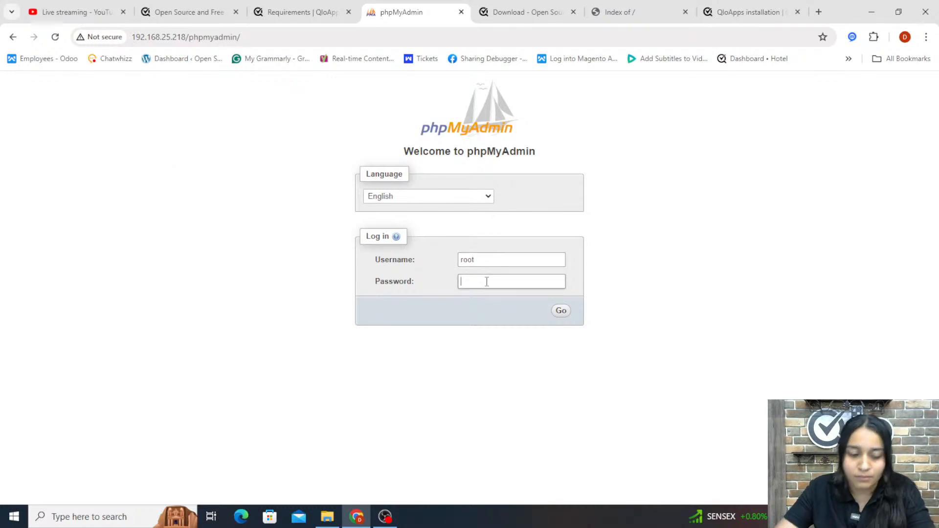
type("******")
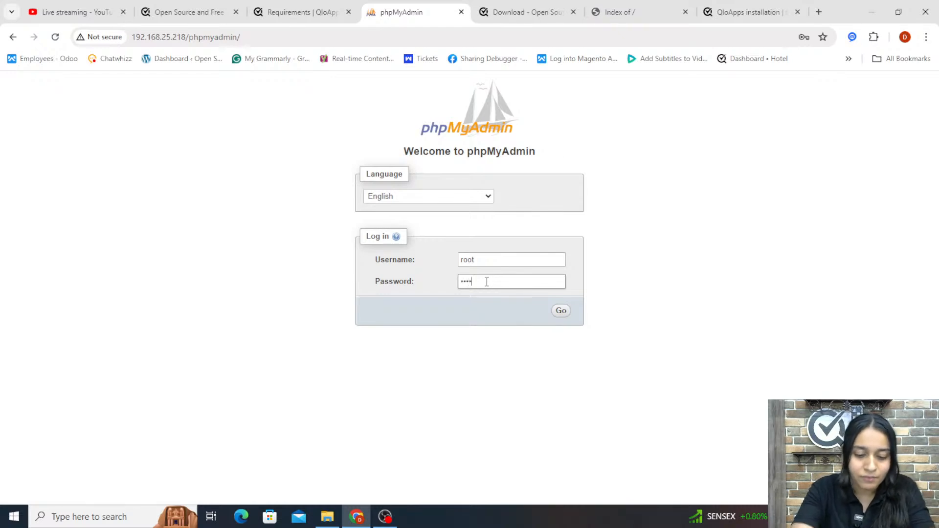
key("Return")
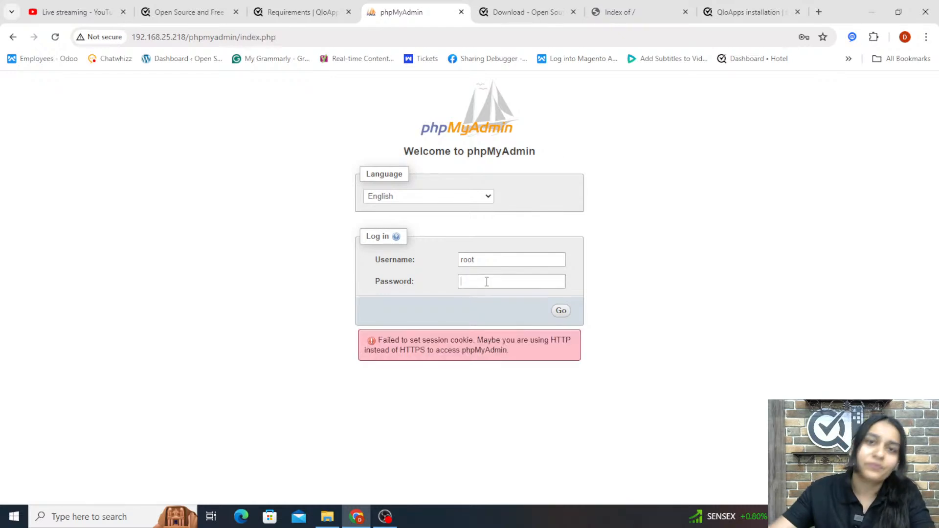
left_click(487, 282)
type("*")
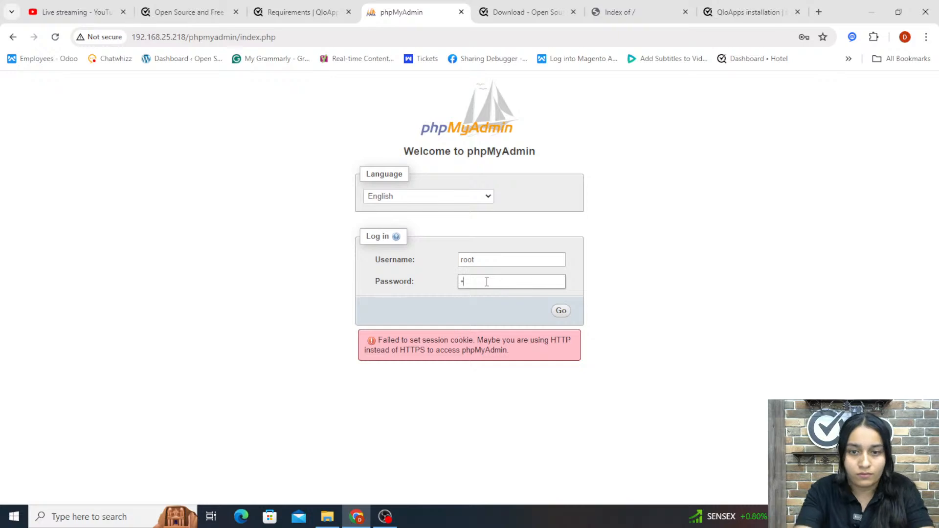
type("*")
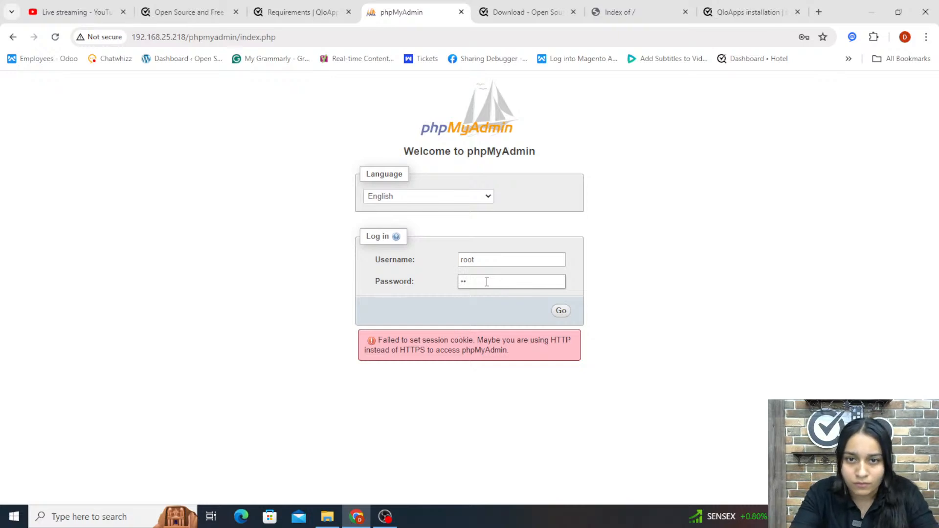
type("****")
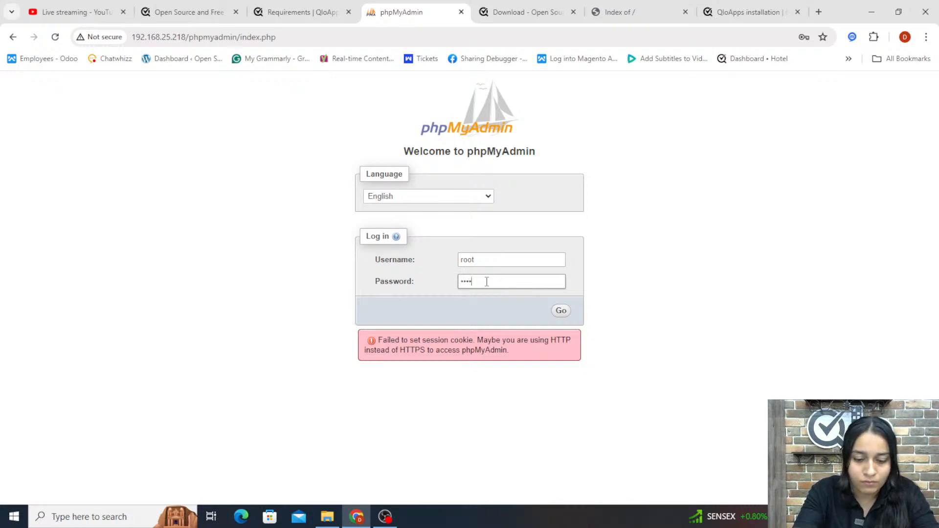
key("Return")
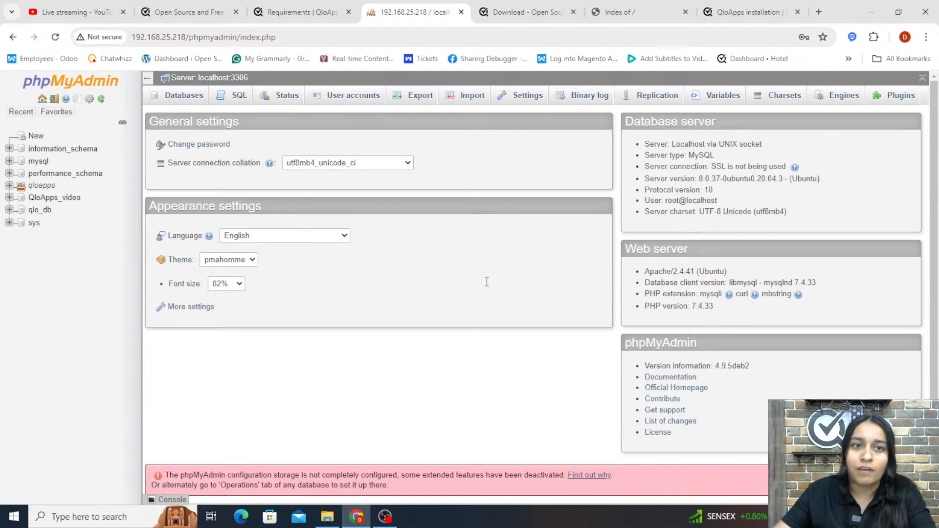
Create a new database named qloapps_db
left_click(185, 103)
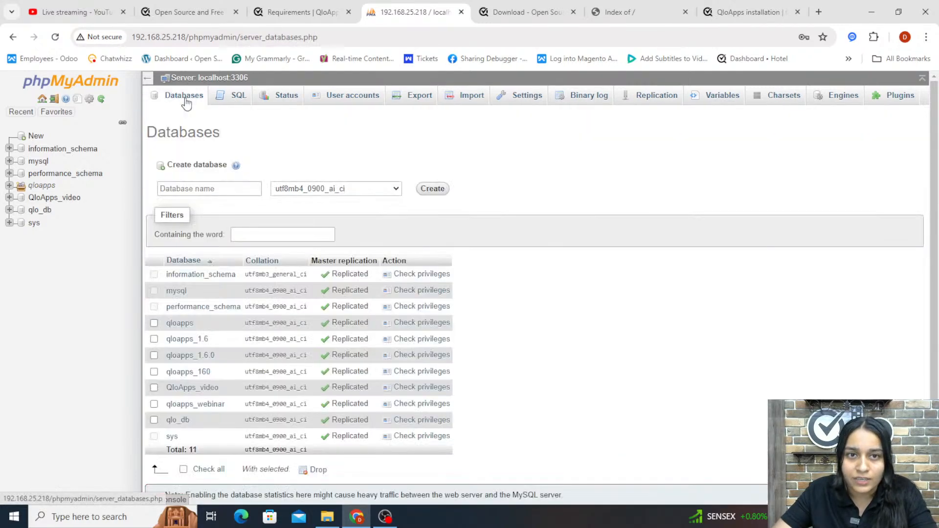
left_click(220, 188)
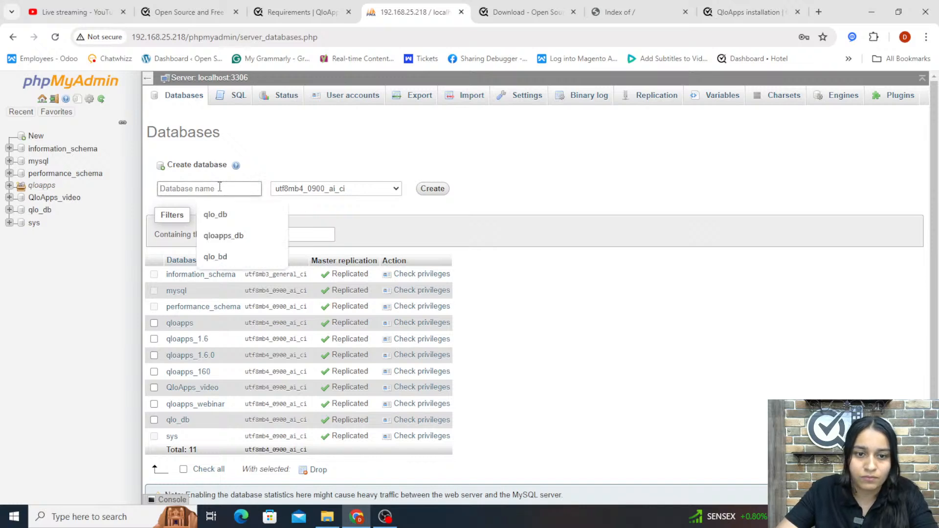
type("ql")
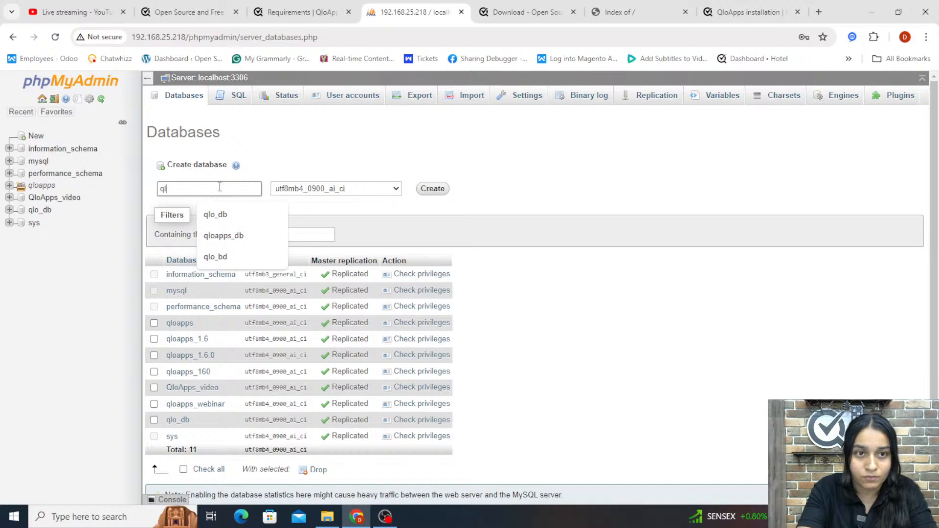
type("oapps")
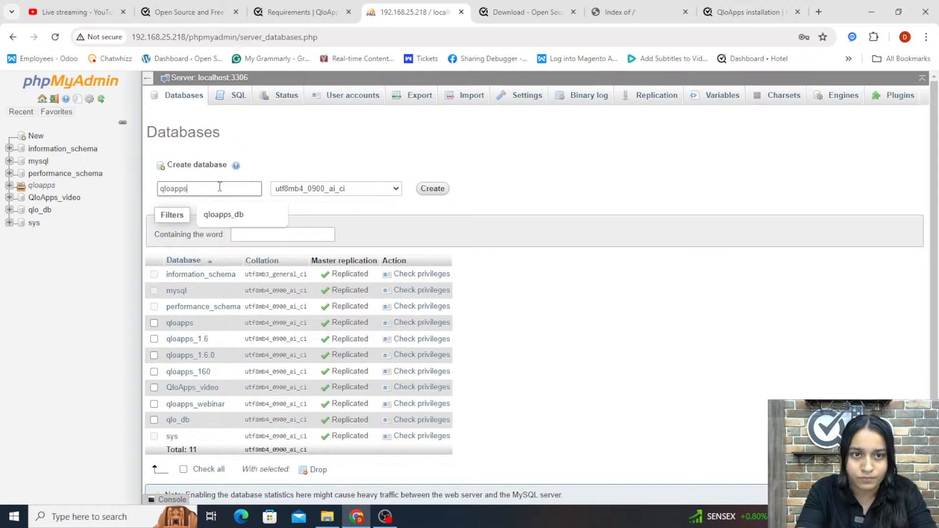
type("_")
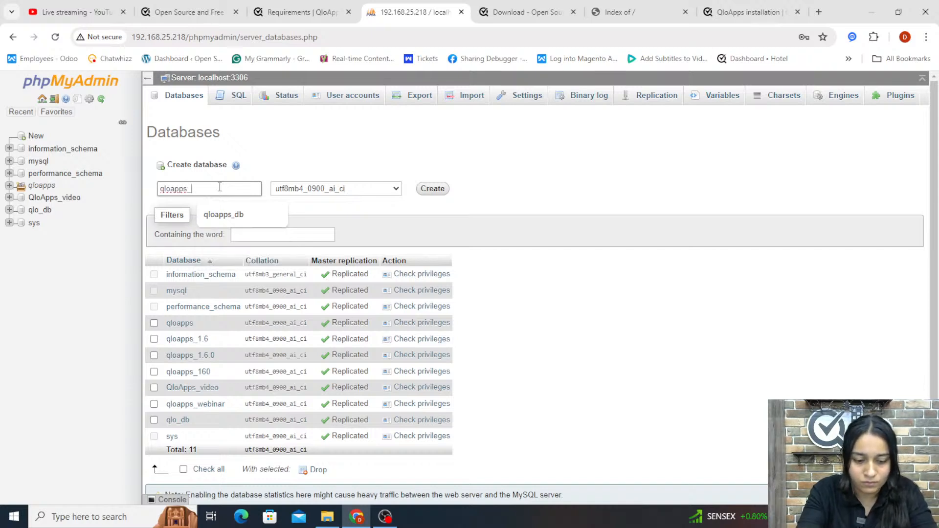
type("db")
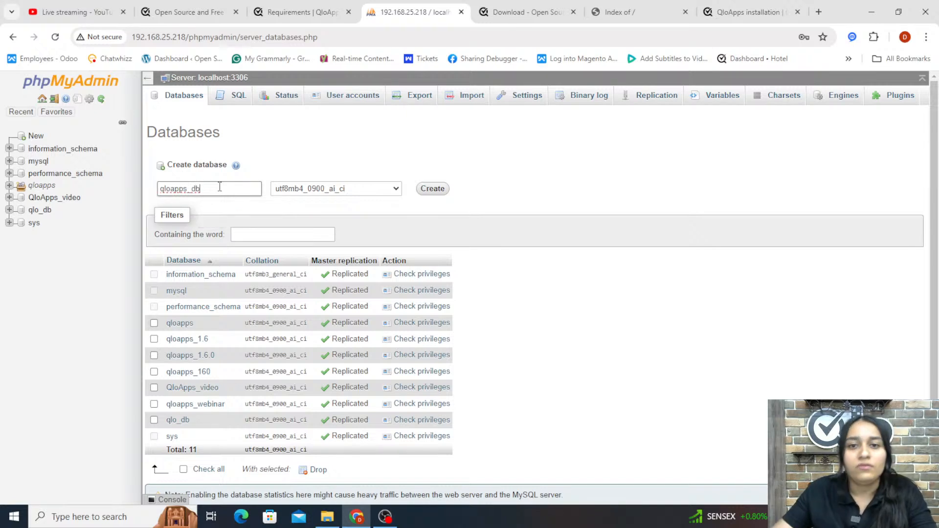
left_click(429, 191)
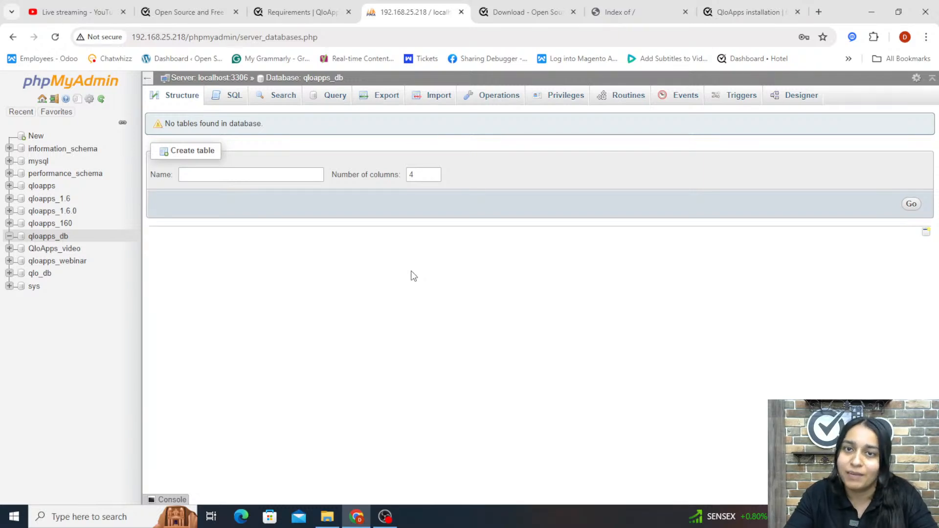
Fill the QloApps download form with the user's first name, last name and e-mail address
left_click(513, 22)
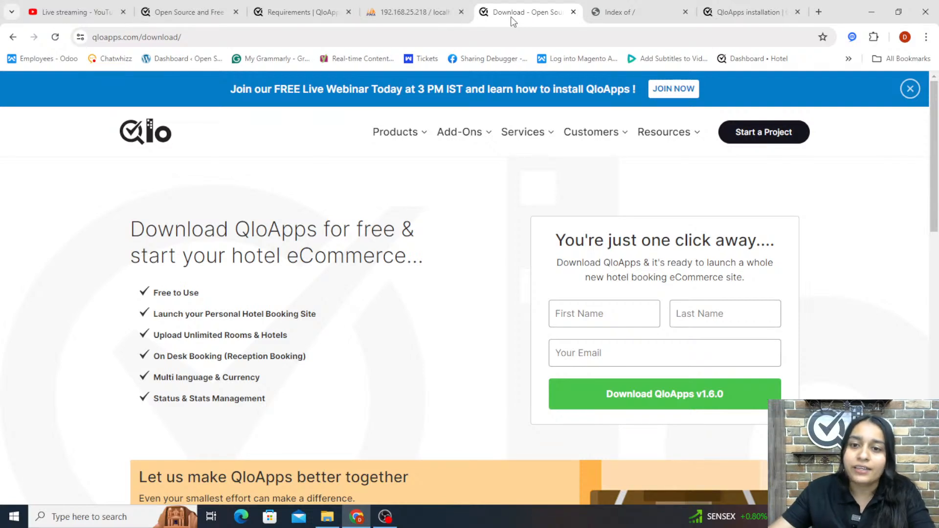
left_click(600, 313)
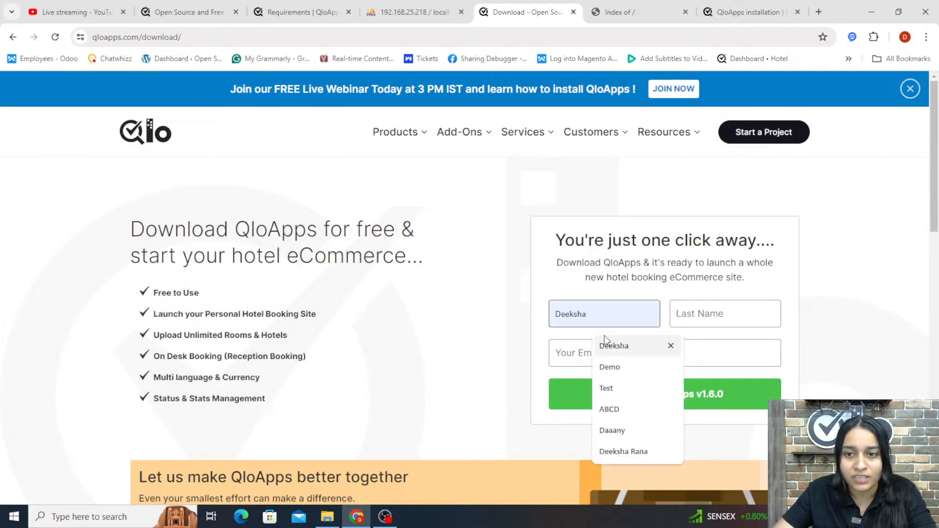
left_click(605, 336)
left_click(739, 320)
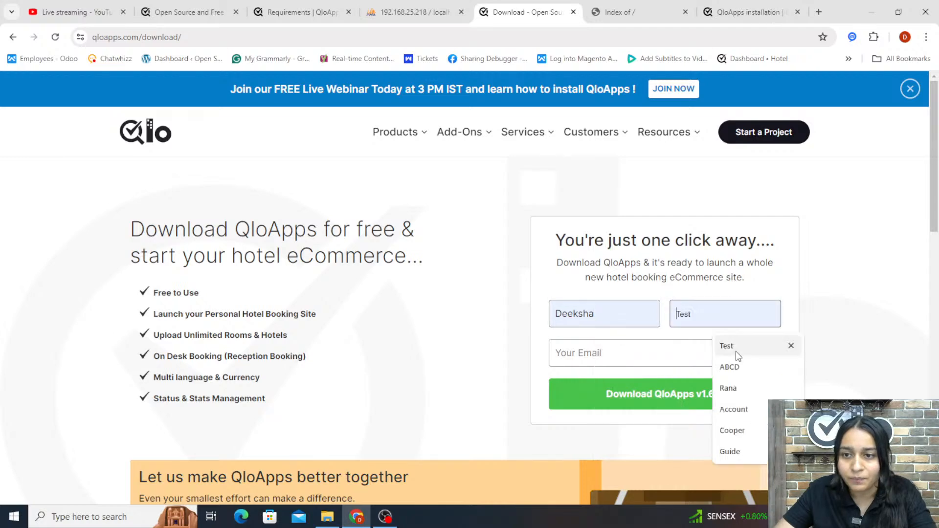
left_click(734, 387)
left_click(675, 356)
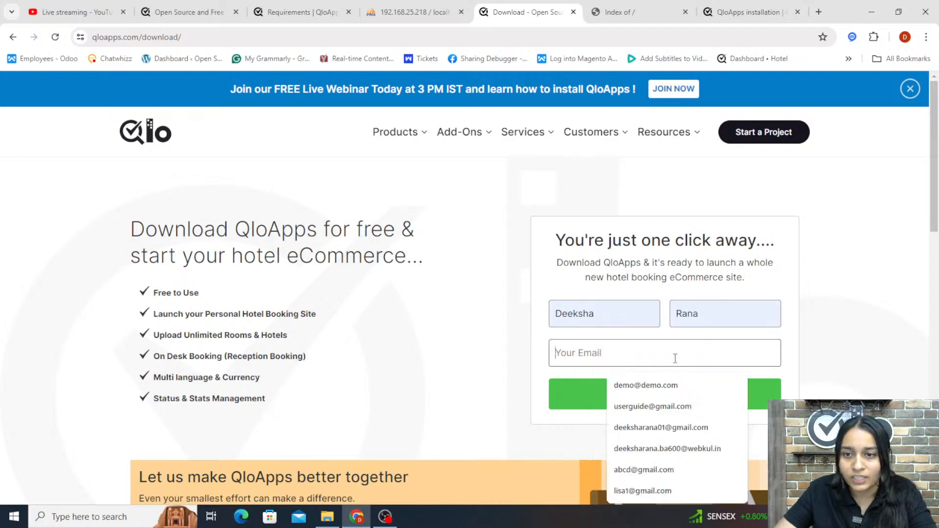
left_click(673, 432)
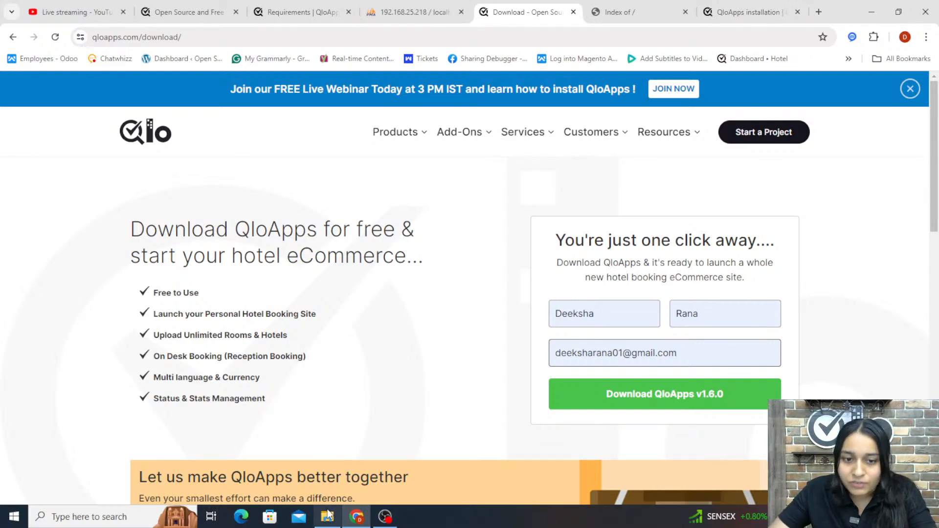
Open the extracted hotelcommerce-1.6.0 folder in Downloads
mouse_move(329, 514)
left_click(317, 451)
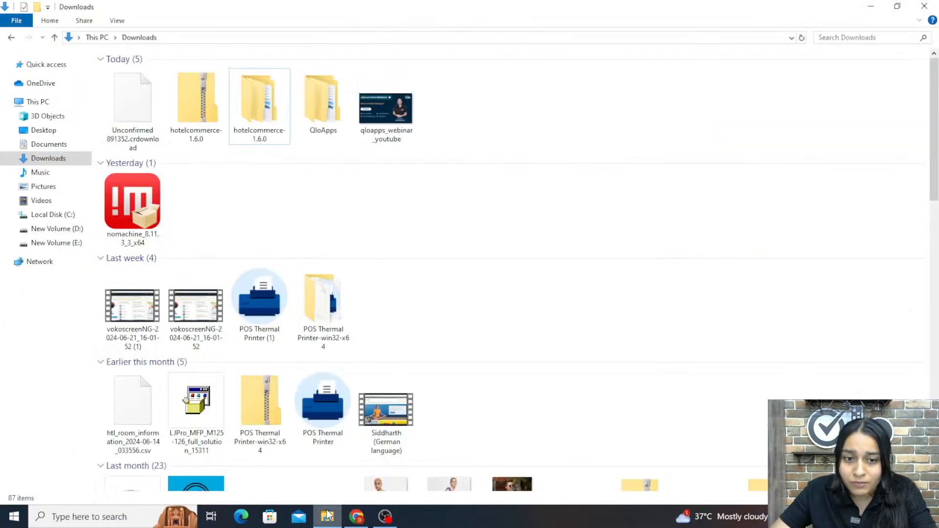
left_click(187, 116)
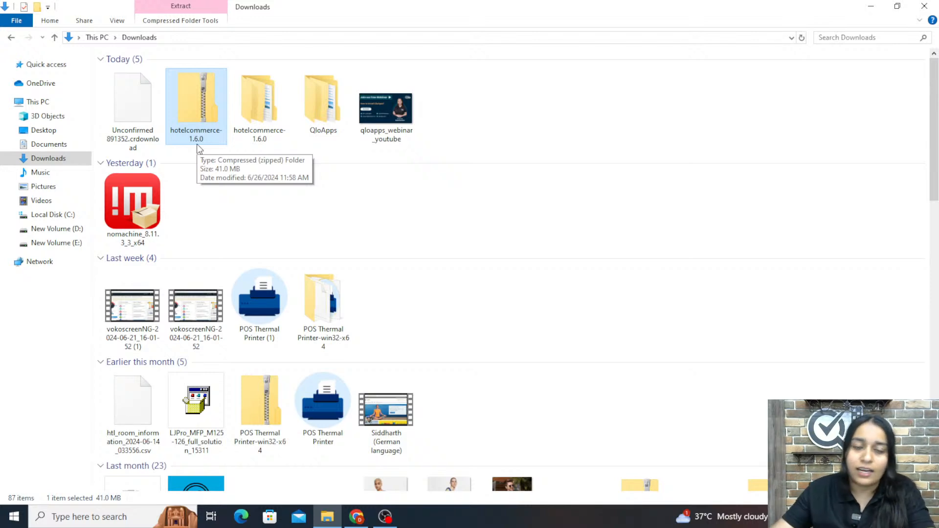
left_click(263, 116)
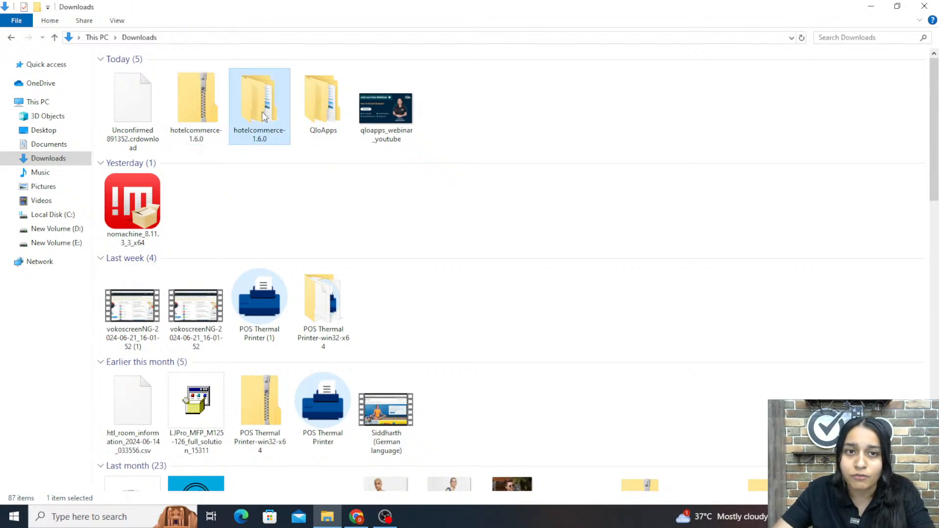
double_click(263, 116)
double_click(176, 73)
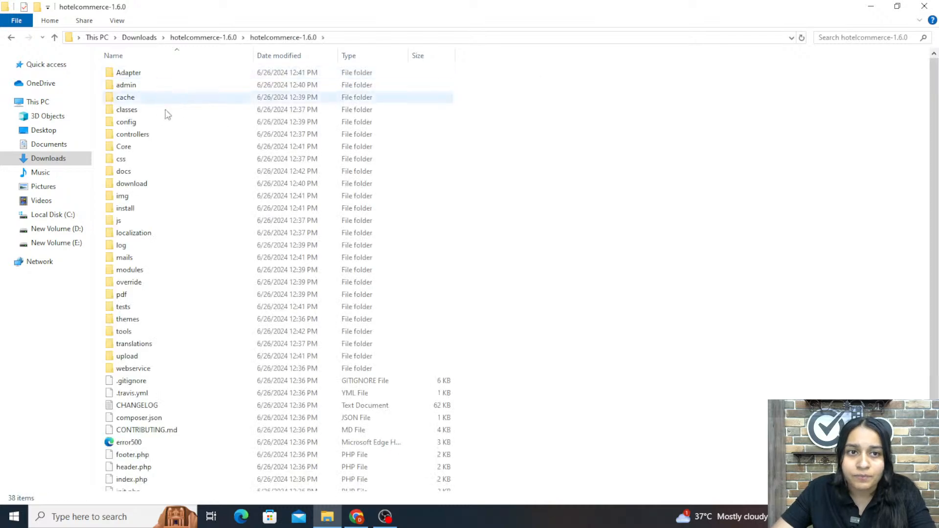
Review the hotelcommerce-1.6.0 file list, then open the QloApps folder in Downloads
scroll(136, 234, "down", 1)
scroll(132, 237, "up", 1)
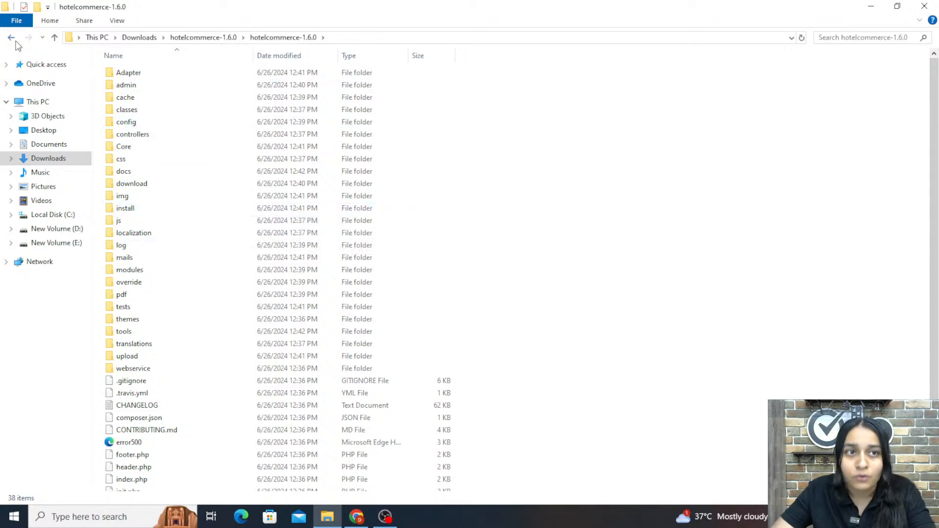
scroll(252, 252, "down", 1)
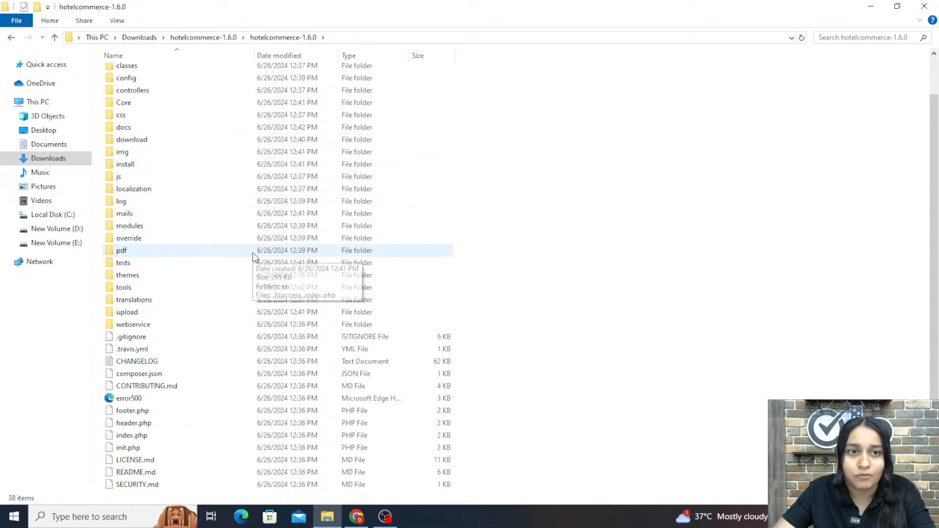
scroll(253, 253, "up", 1)
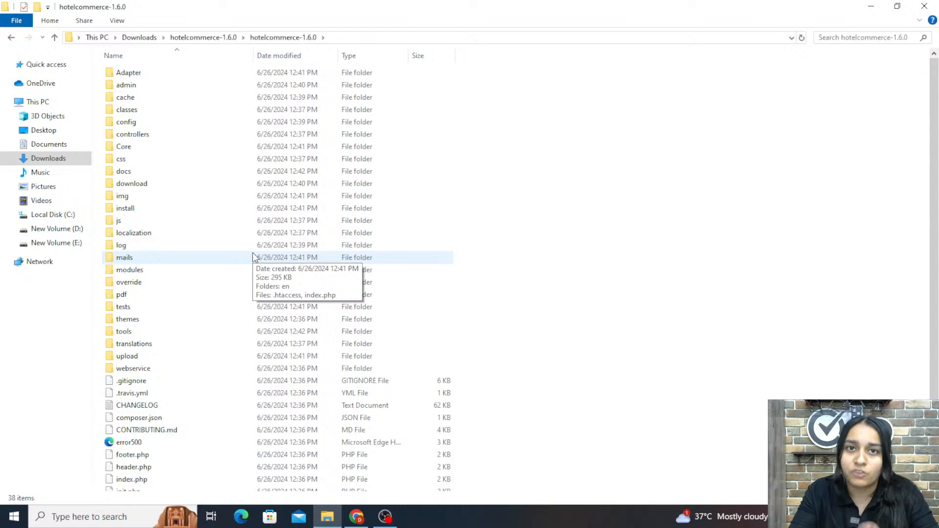
left_click(11, 38)
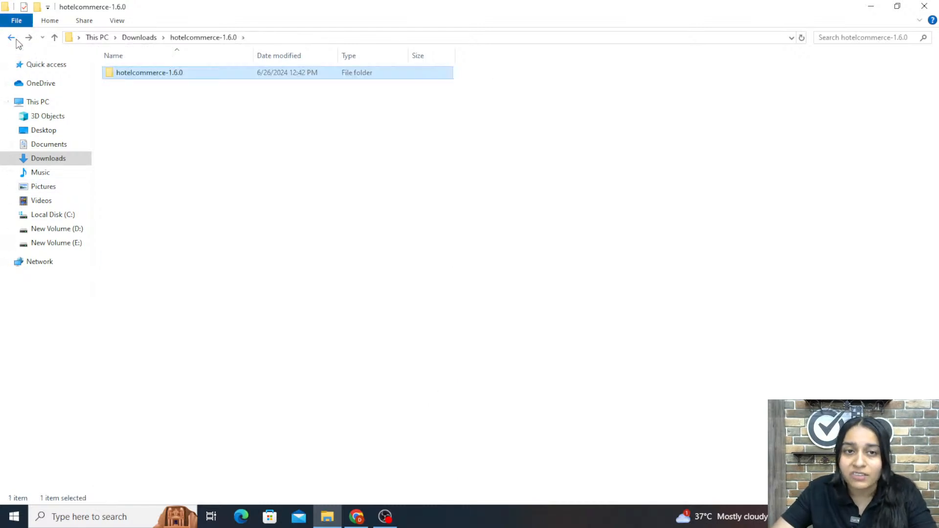
left_click(16, 40)
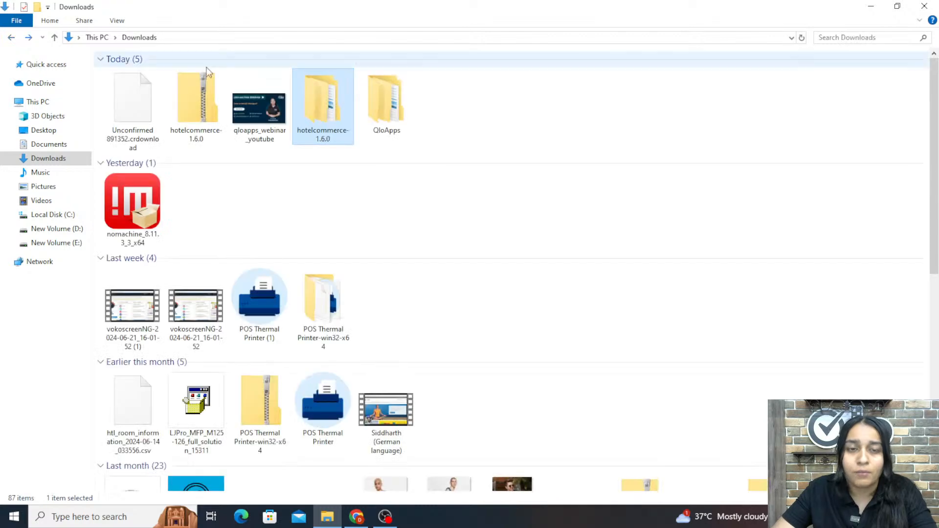
double_click(391, 114)
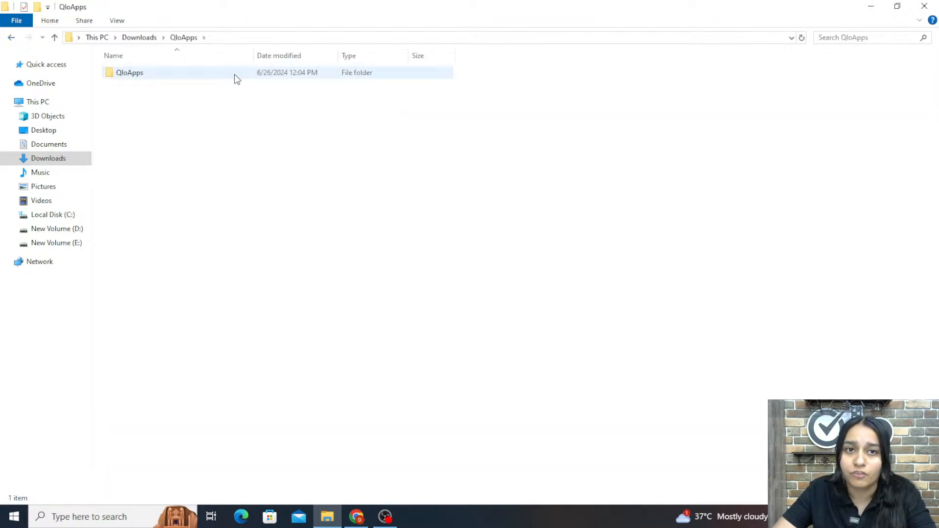
Open the inner QloApps folder in Downloads and review its files
left_click(234, 74)
double_click(234, 74)
scroll(227, 351, "down", 1)
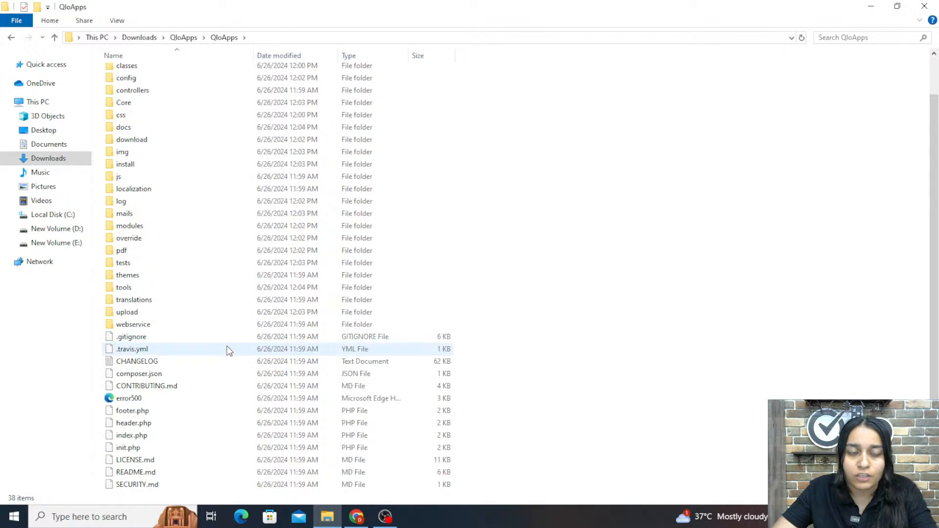
scroll(228, 351, "up", 1)
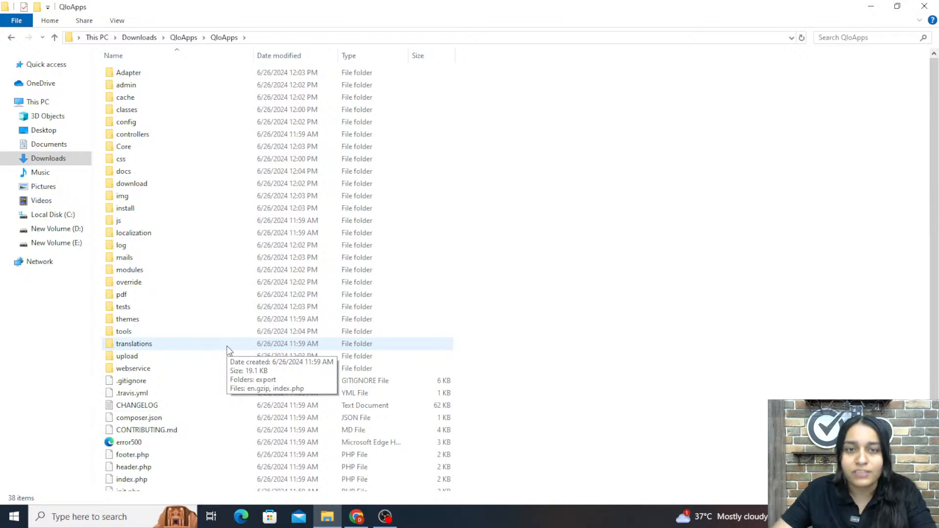
Try to open 192.168.25.218/qloapps in a new browser tab
mouse_move(360, 524)
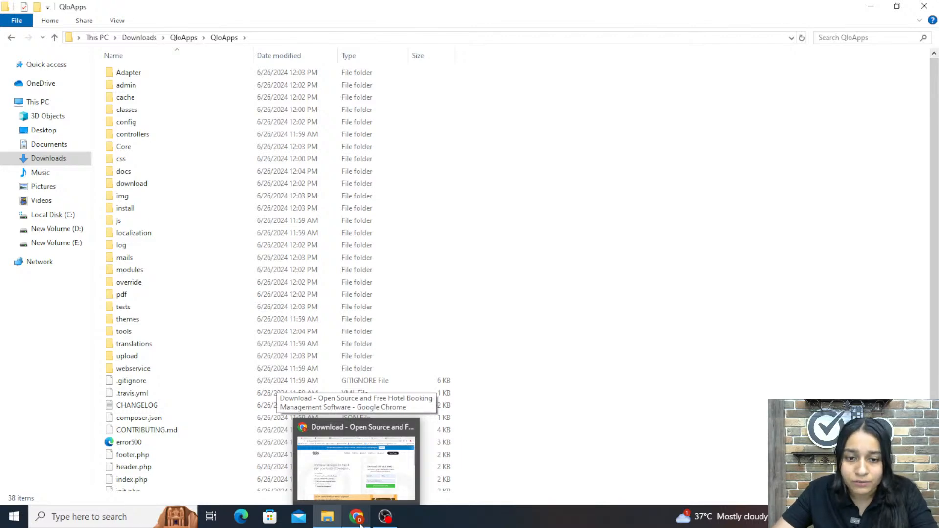
left_click(361, 523)
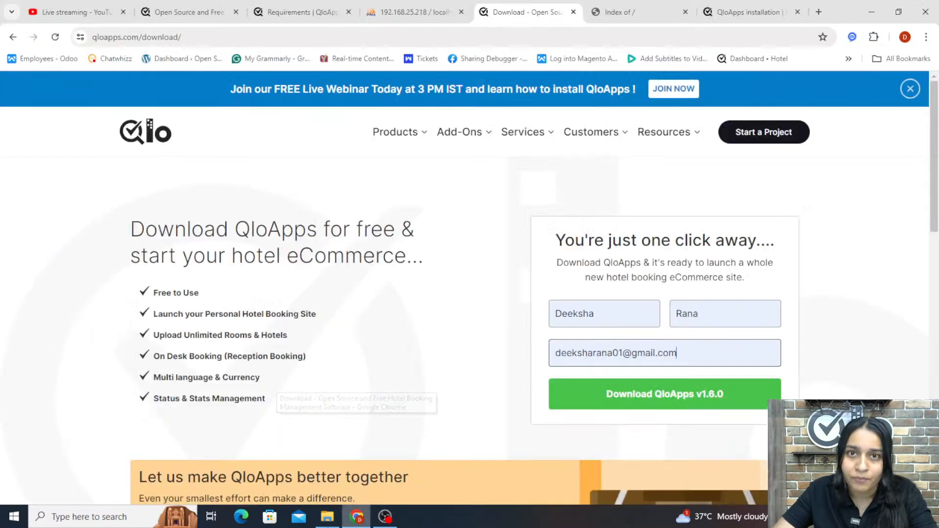
left_click(618, 9)
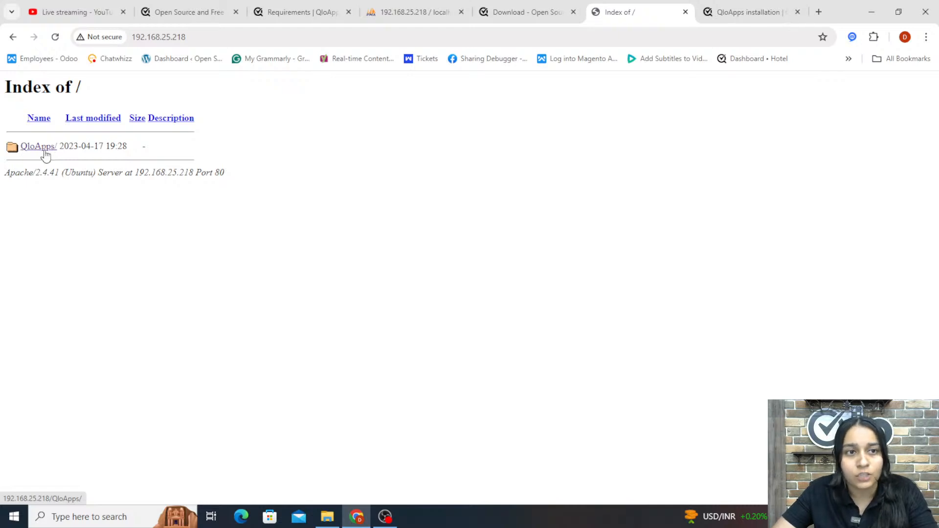
left_click(643, 36)
key("ctrl+c")
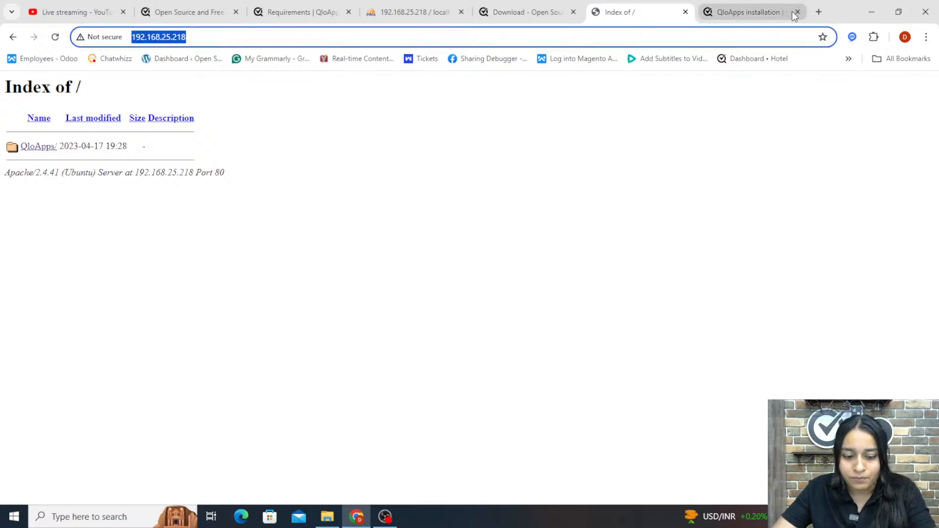
left_click(824, 5)
key("ctrl+v")
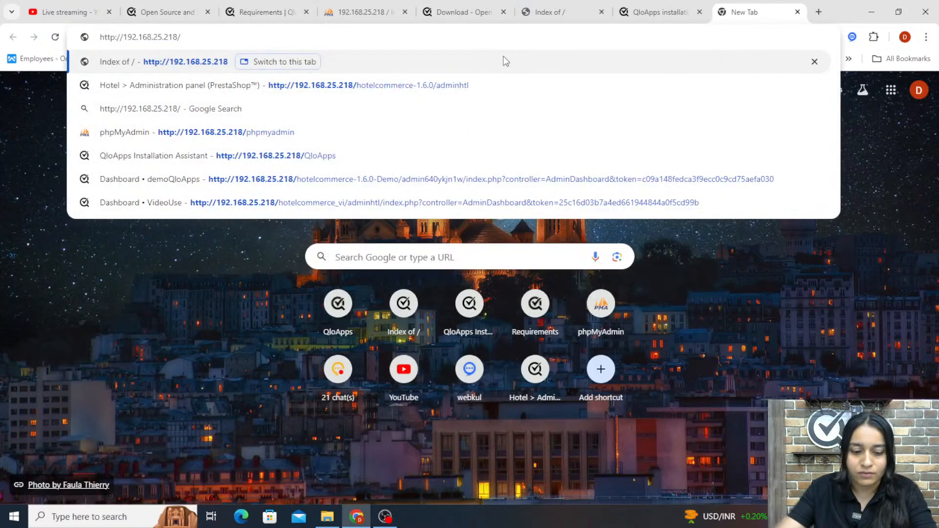
type("qloap")
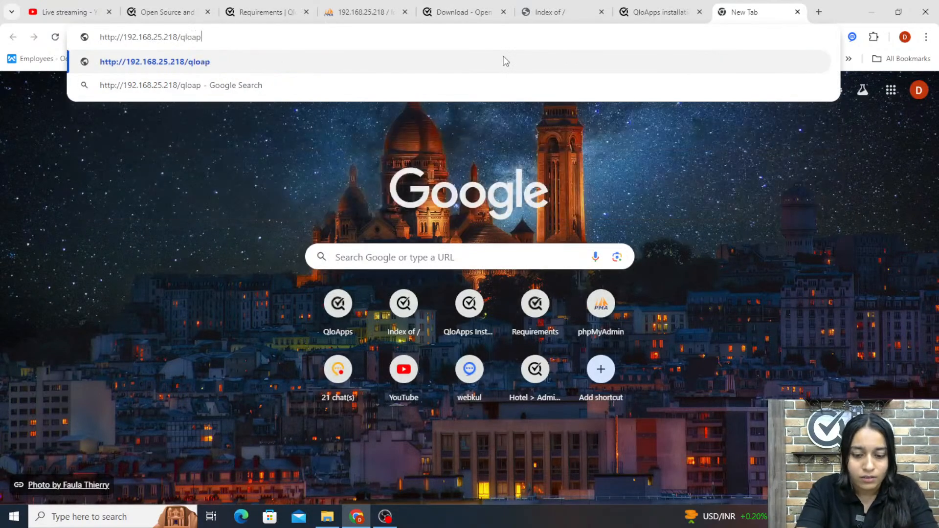
type("ps")
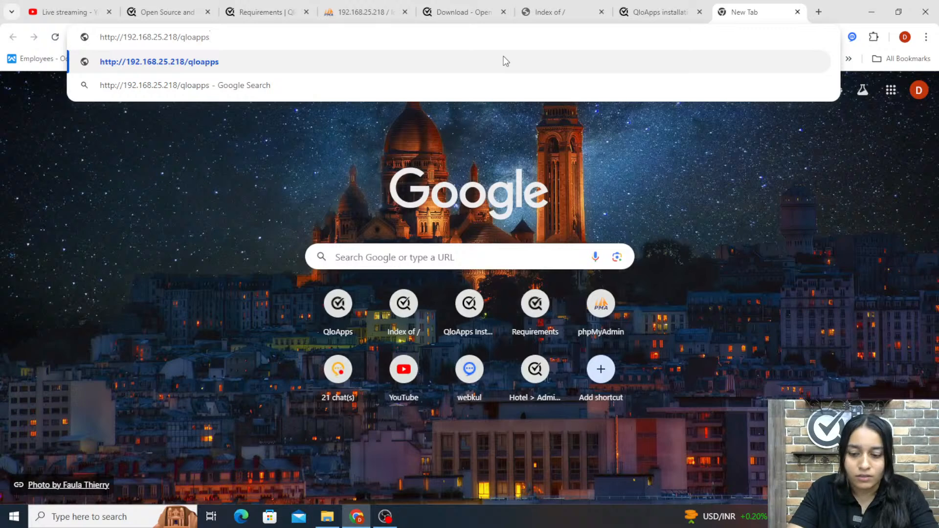
key("Return")
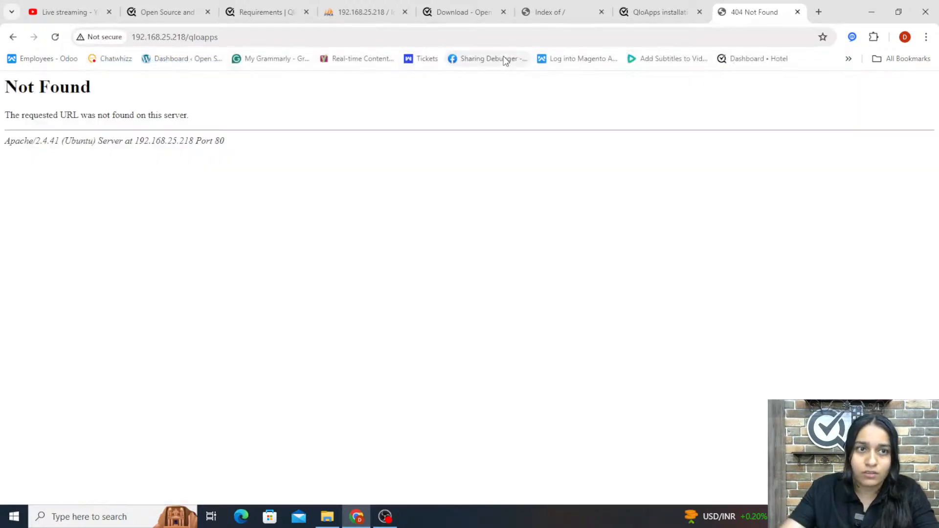
Correct the address to 192.168.25.218/QloApps to open the installer
left_click(567, 17)
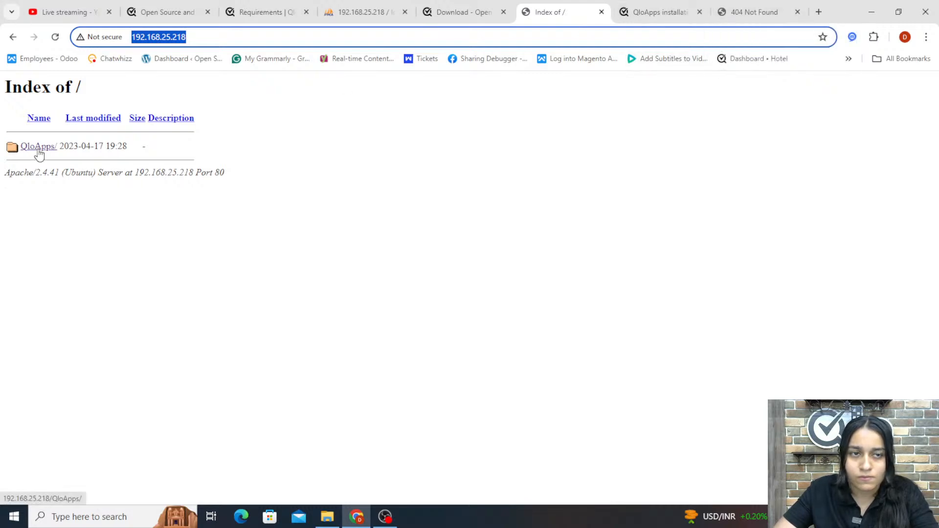
left_click(739, 14)
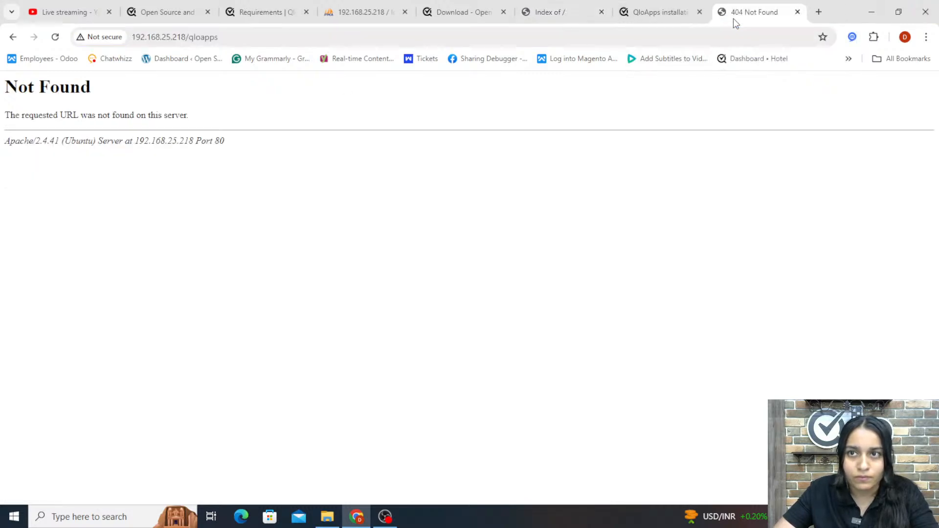
left_click(198, 40)
key("Right")
key("BackSpace")
key("BackSpace")
key("BackSpace")
key("BackSpace")
key("BackSpace")
key("BackSpace")
key("BackSpace")
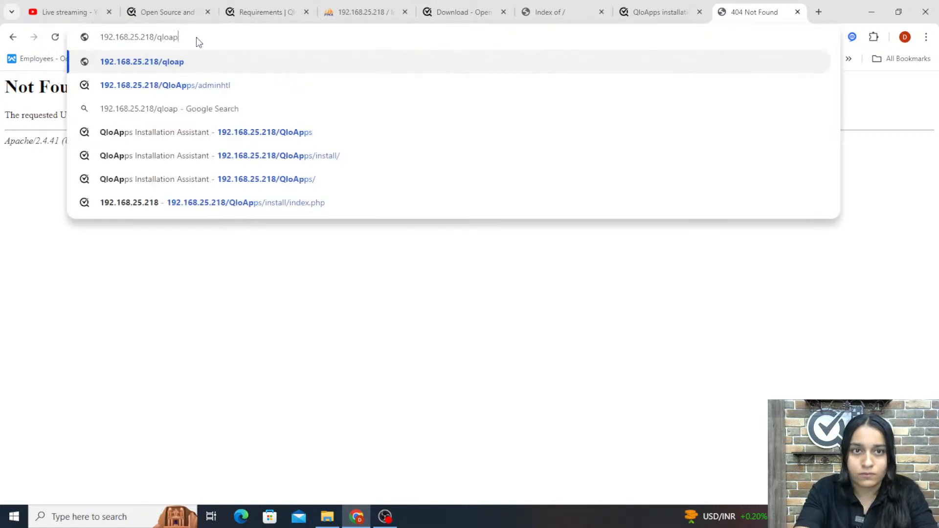
type("Qlo")
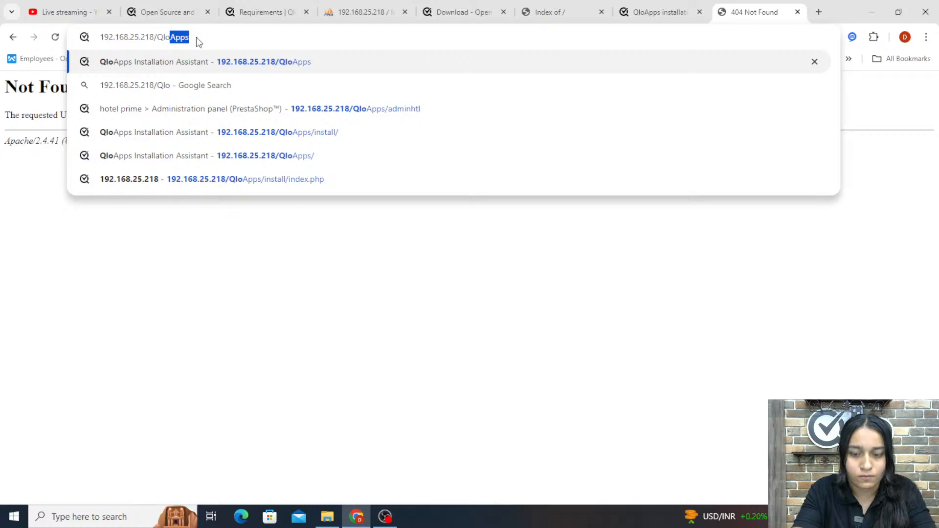
key("Return")
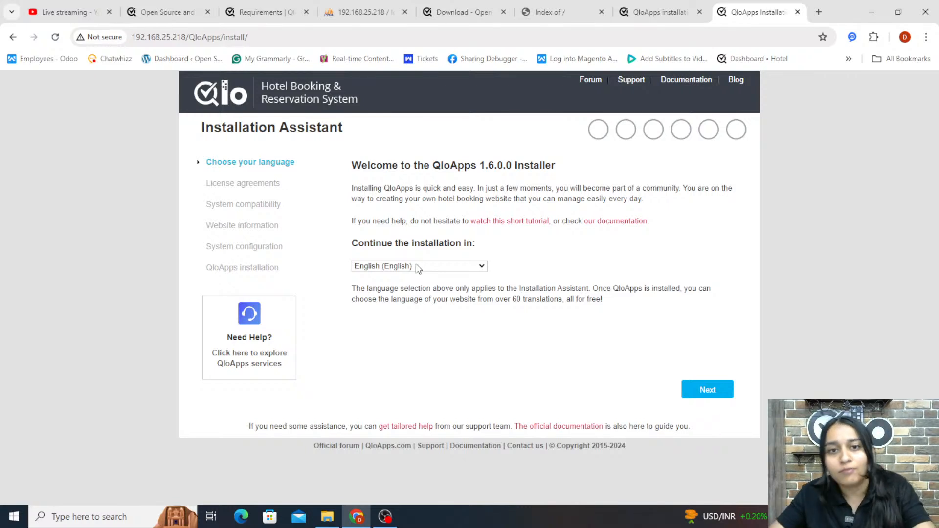
Continue the installation in English and accept the license agreement terms
left_click(716, 395)
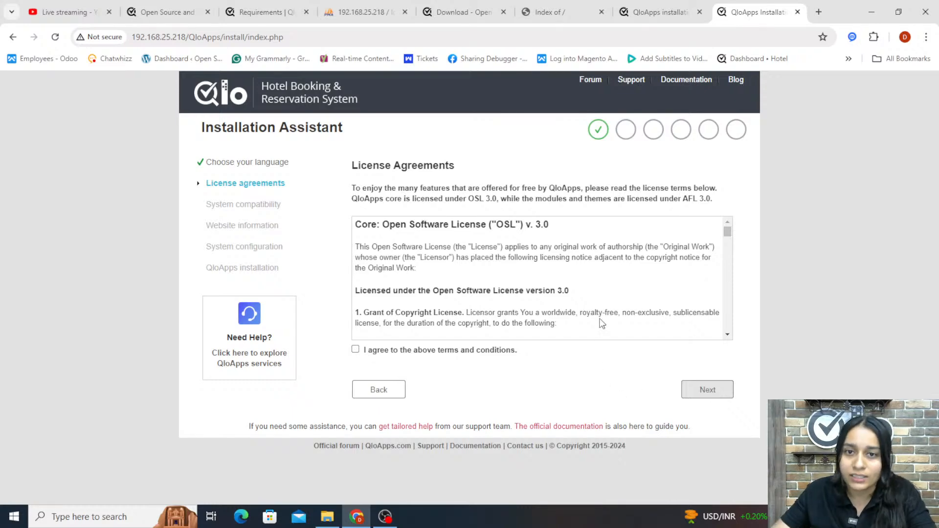
scroll(604, 313, "down", 3)
scroll(604, 313, "down", 6)
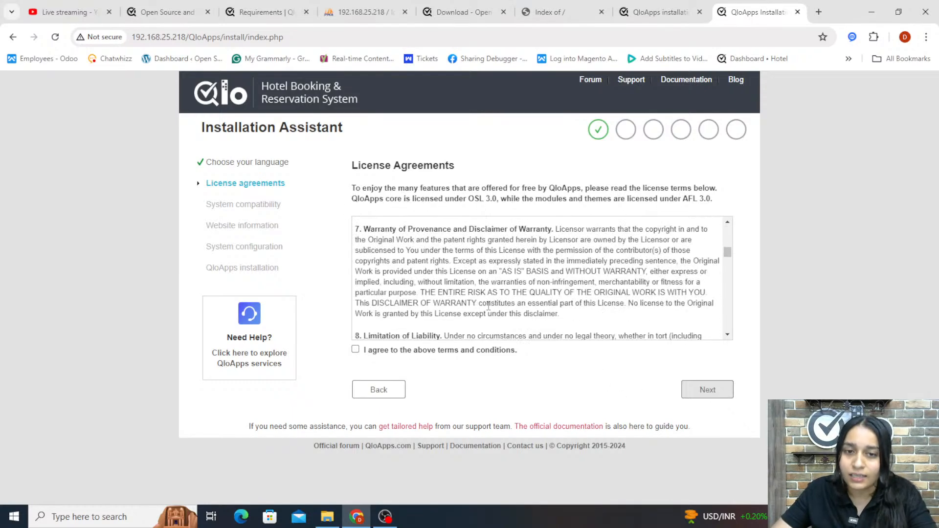
left_click(399, 351)
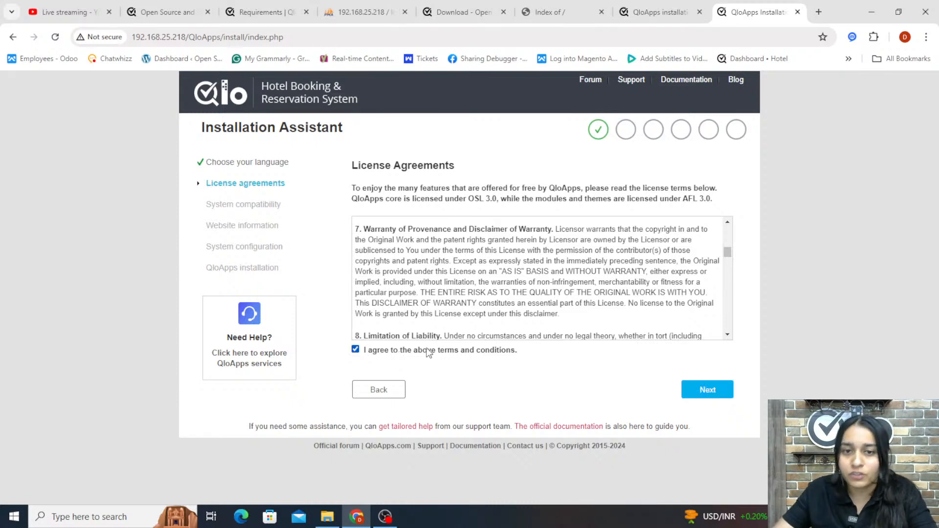
left_click(707, 400)
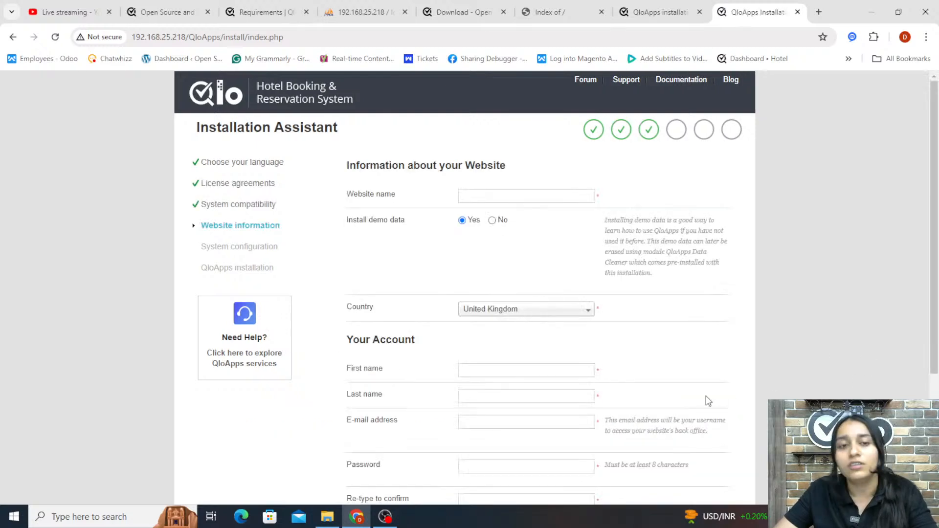
Revisit the system compatibility check and continue to the website information step
left_click(260, 201)
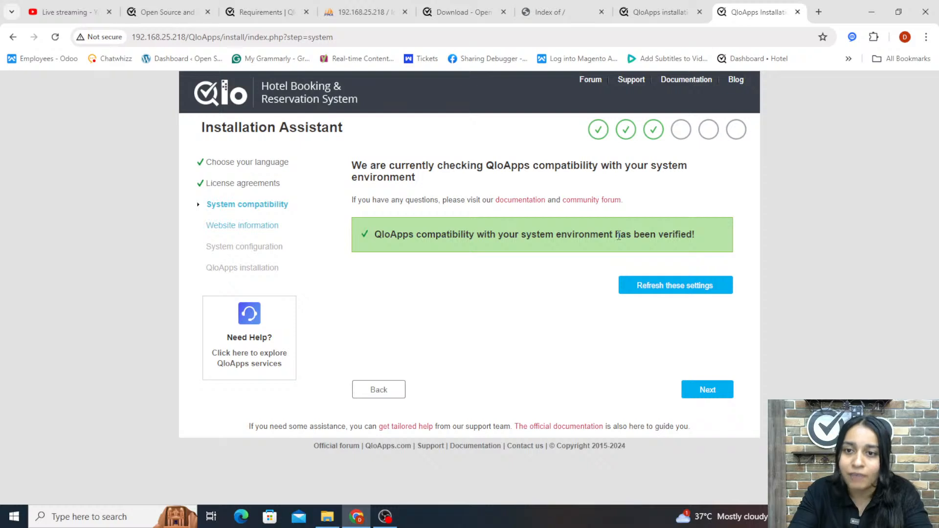
left_click(693, 393)
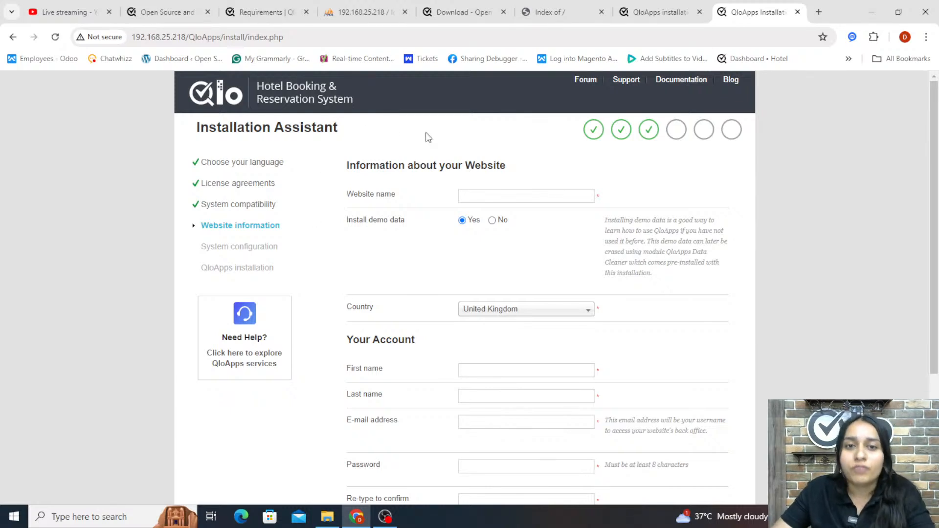
Set the website name to hotel prime
left_click(476, 197)
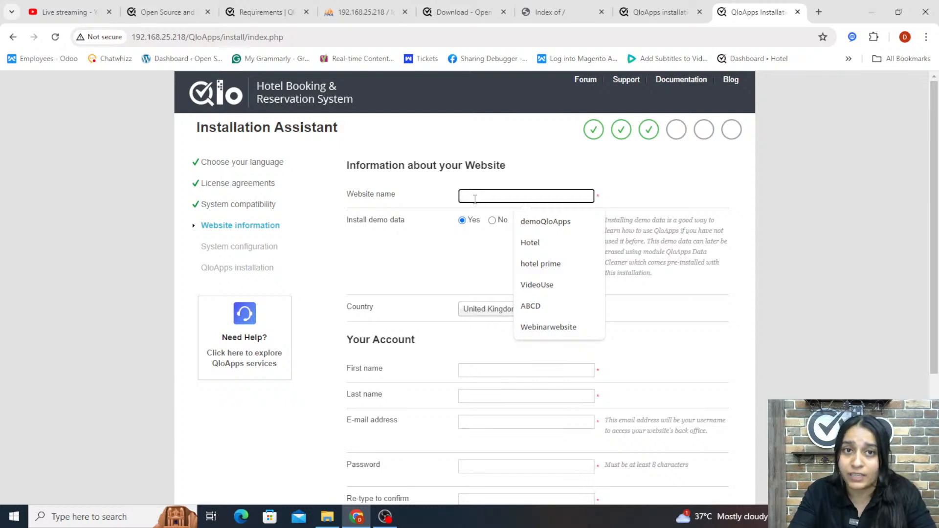
type("HOTE")
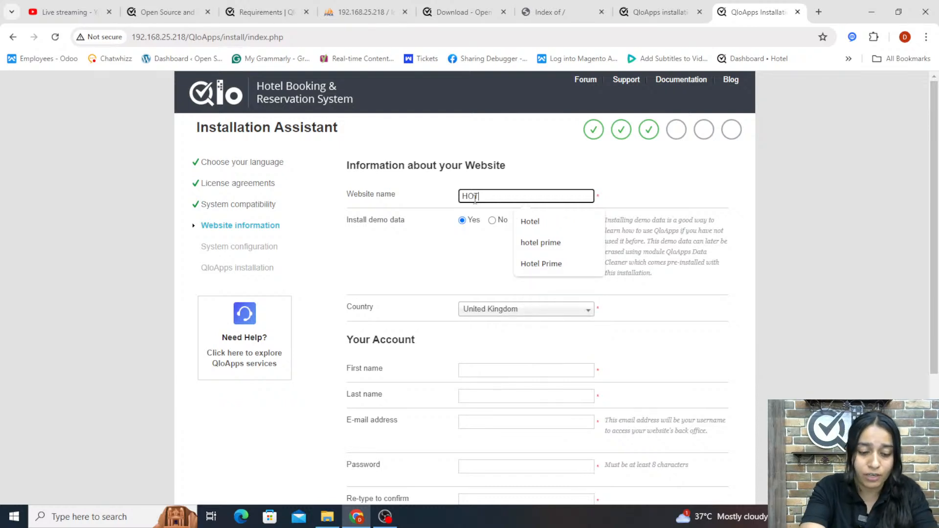
type("L")
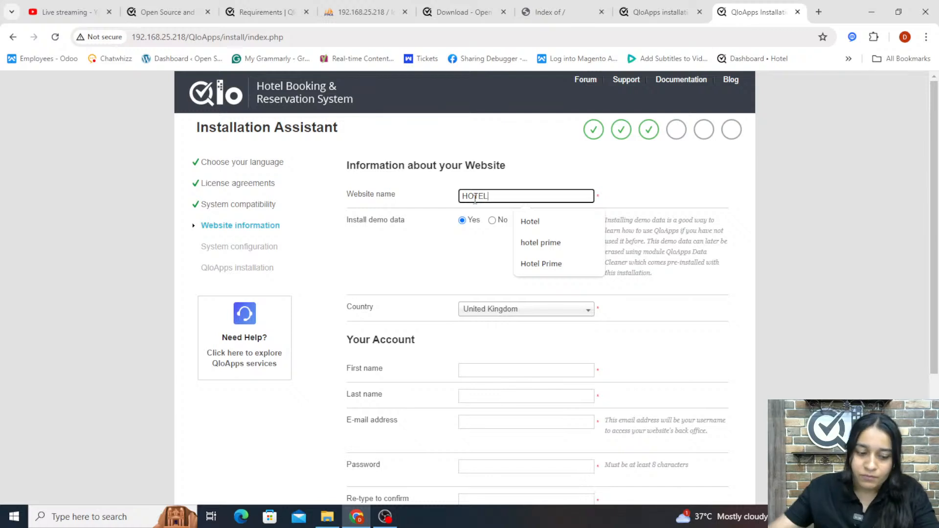
left_click(542, 240)
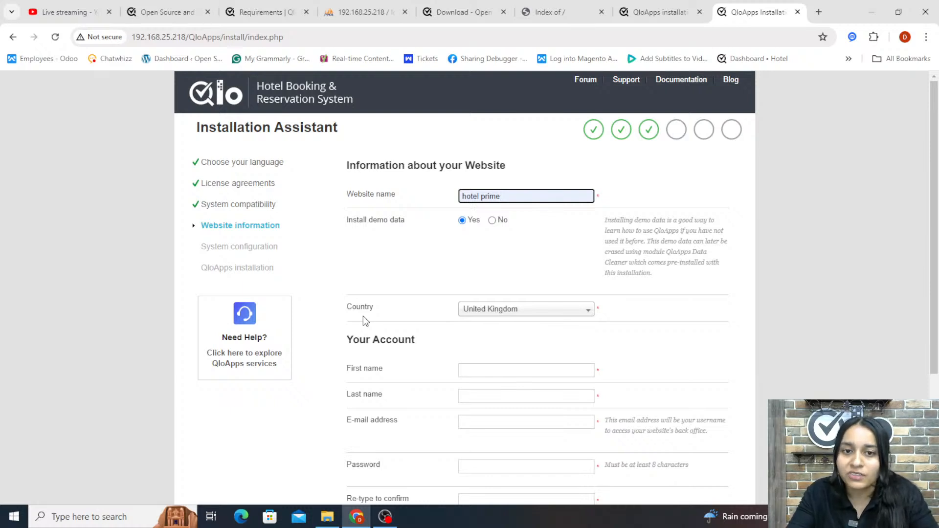
Set the country to India
left_click(515, 310)
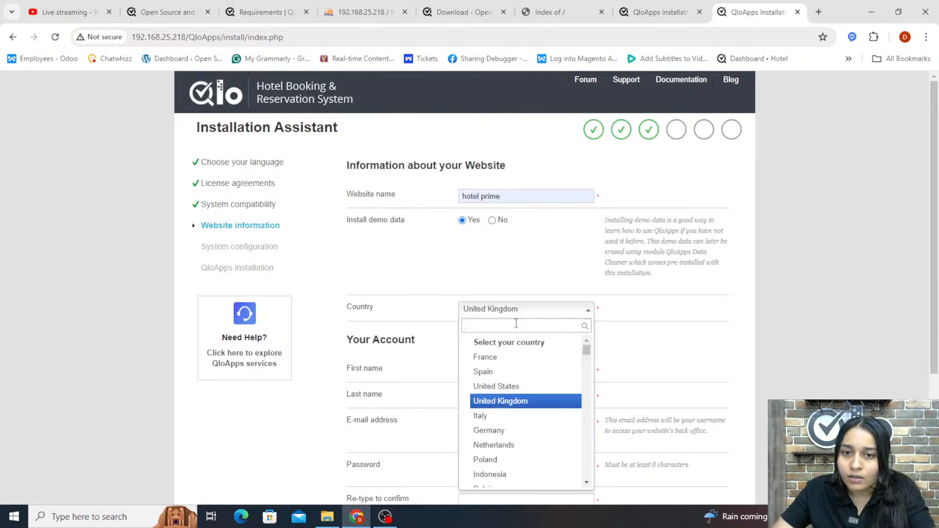
type("ind")
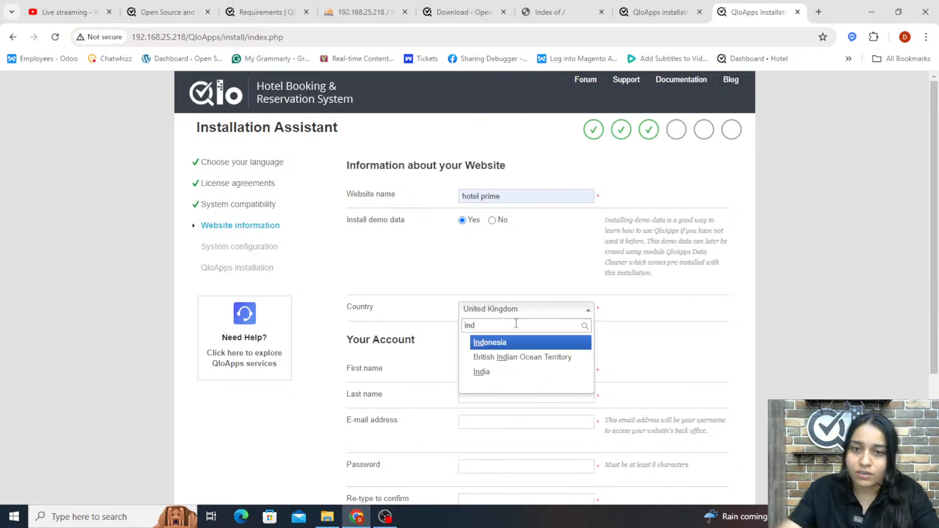
left_click(512, 371)
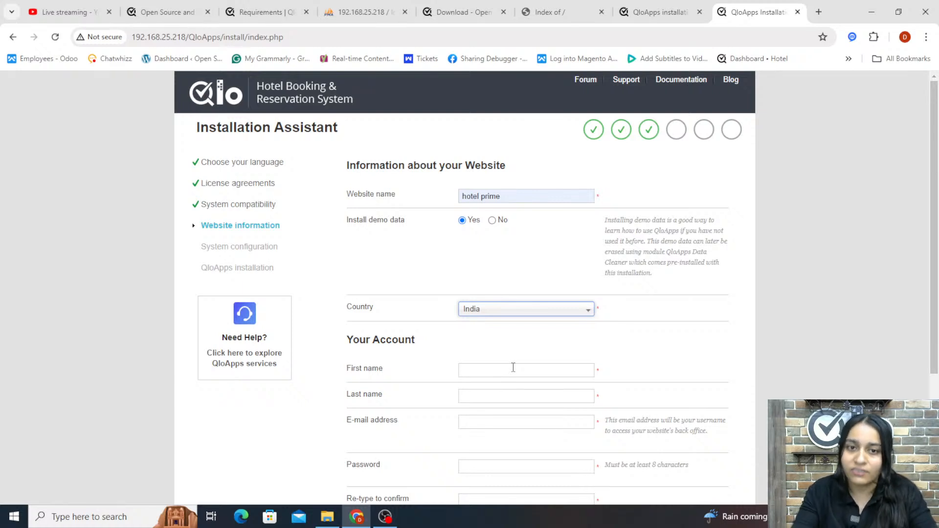
Fill in the account's first name, last name and e-mail address
scroll(513, 368, "down", 3)
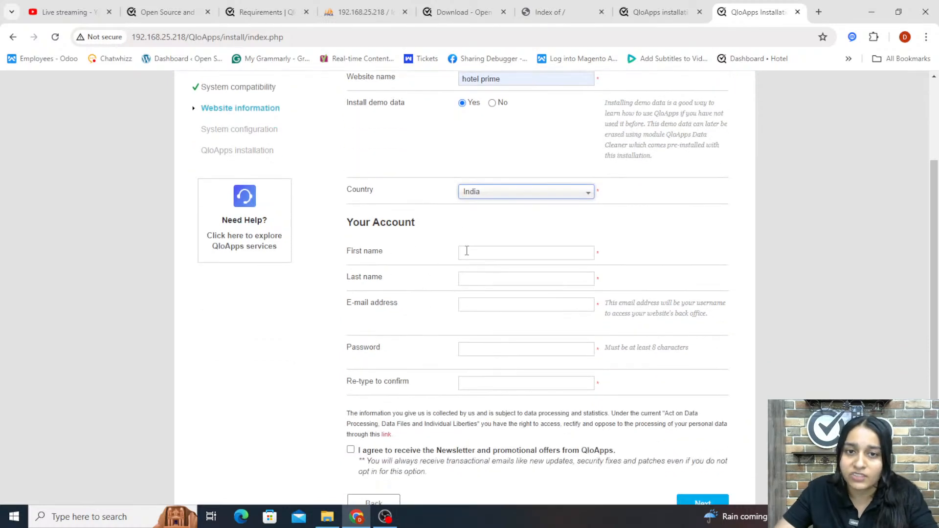
left_click(467, 250)
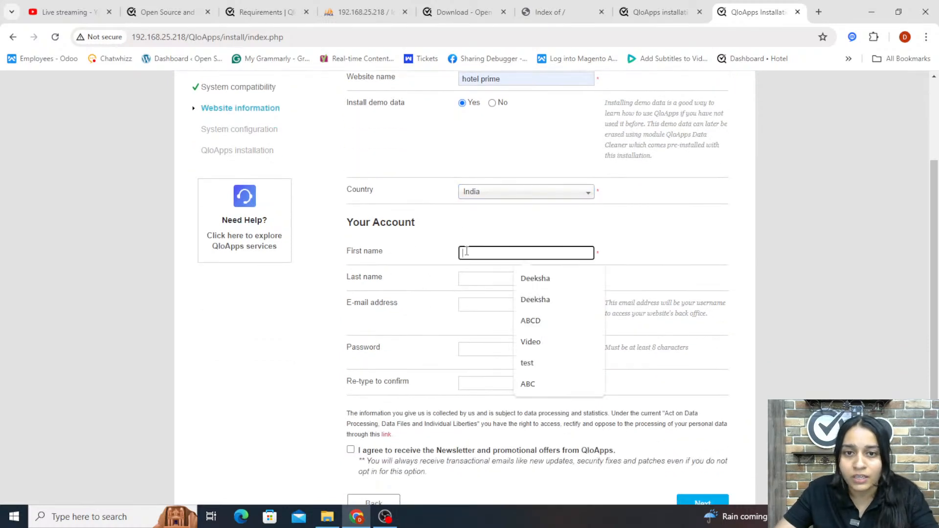
left_click(536, 278)
left_click(491, 278)
left_click(529, 306)
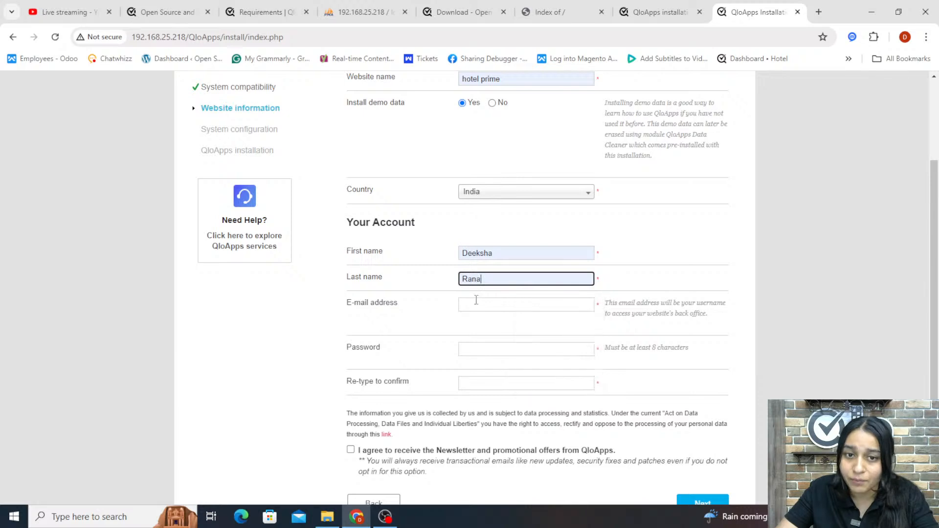
left_click(478, 305)
left_click(550, 331)
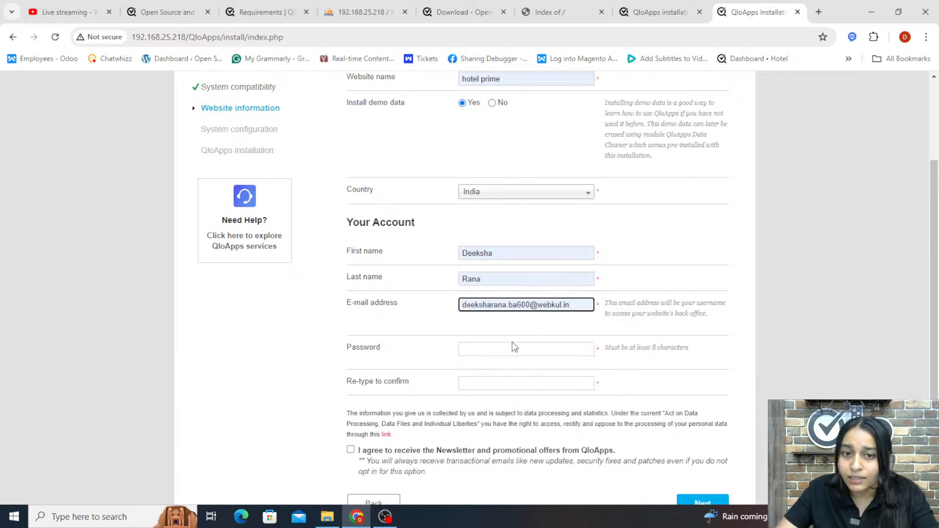
Enter the account password
left_click(516, 348)
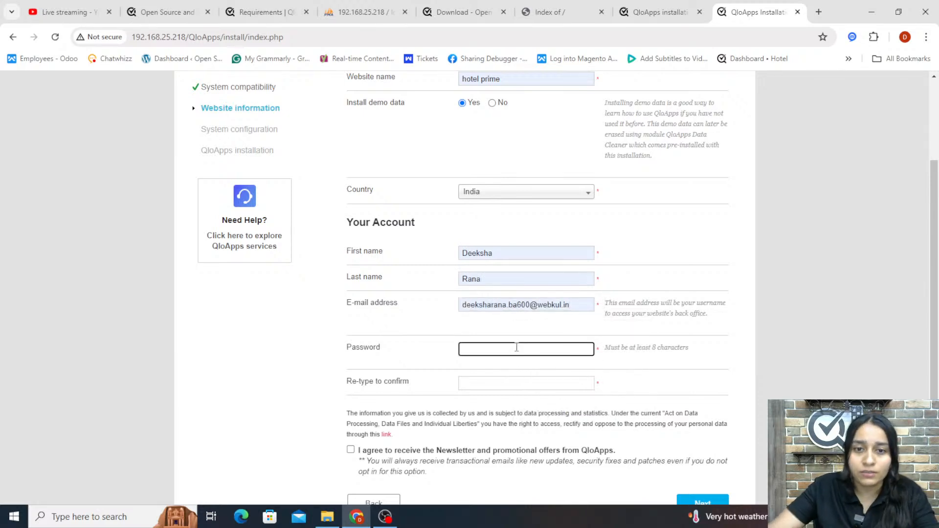
type("******")
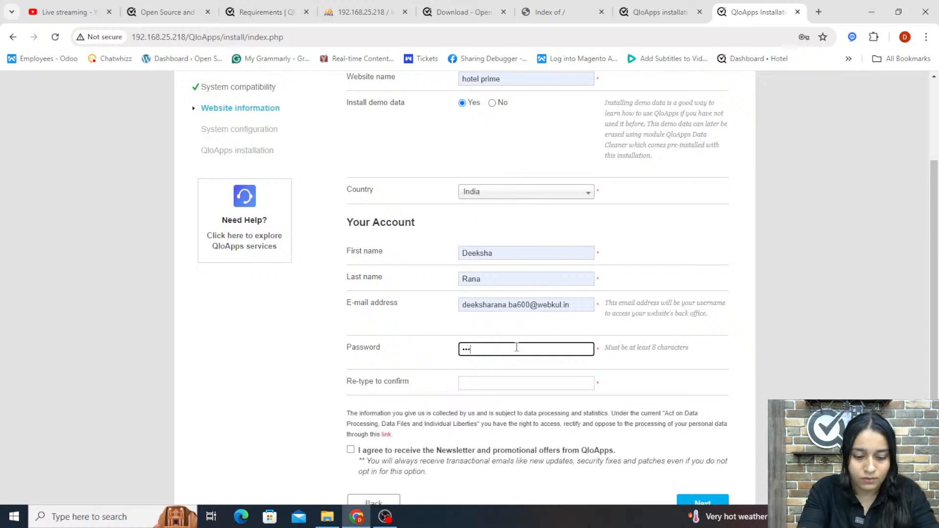
type("**")
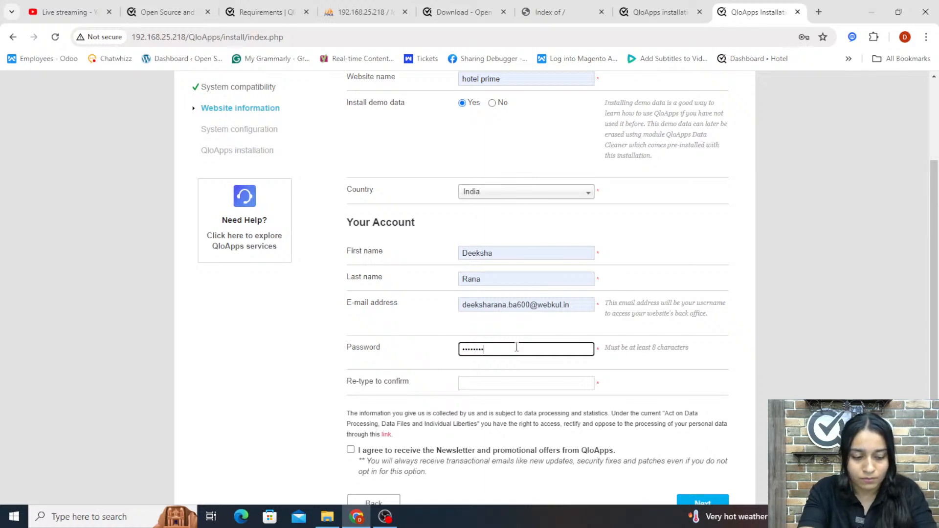
Re-enter the account password to confirm it and continue to the system configuration step
left_click(536, 386)
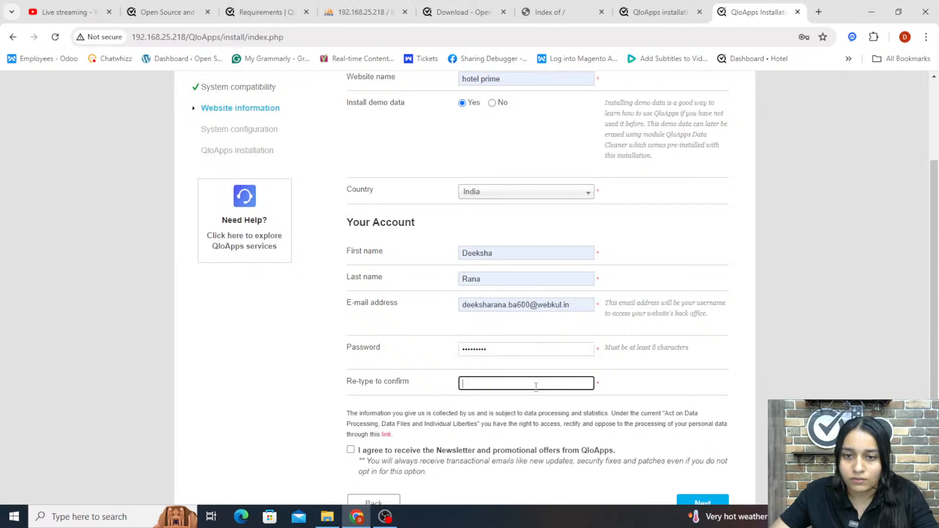
type("*****")
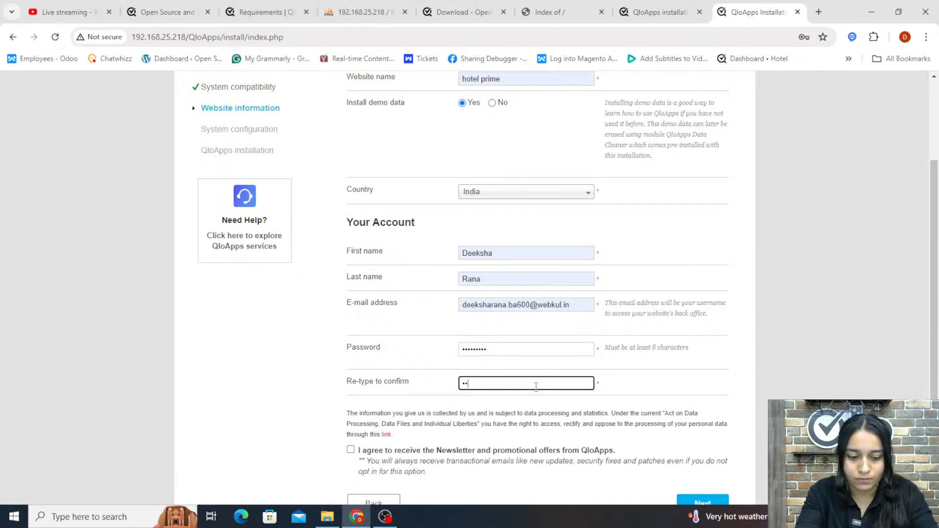
type("***")
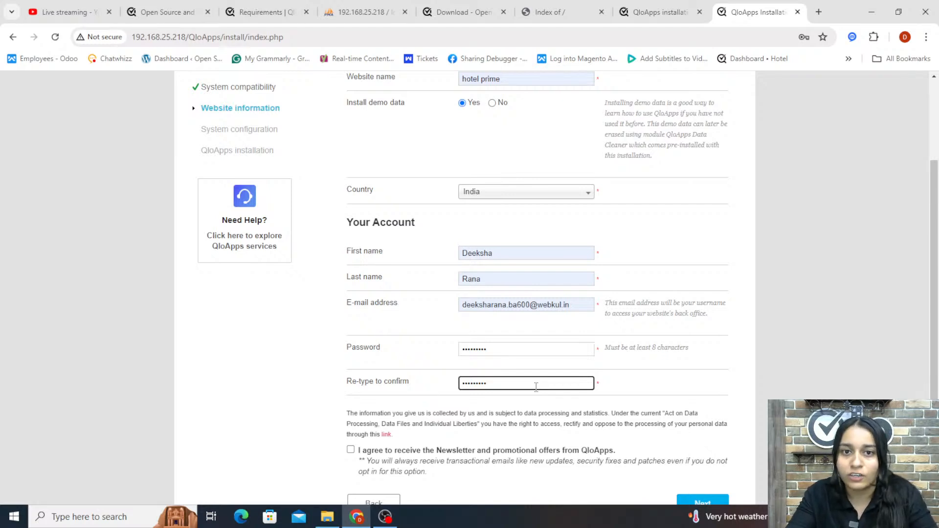
scroll(536, 386, "down", 1)
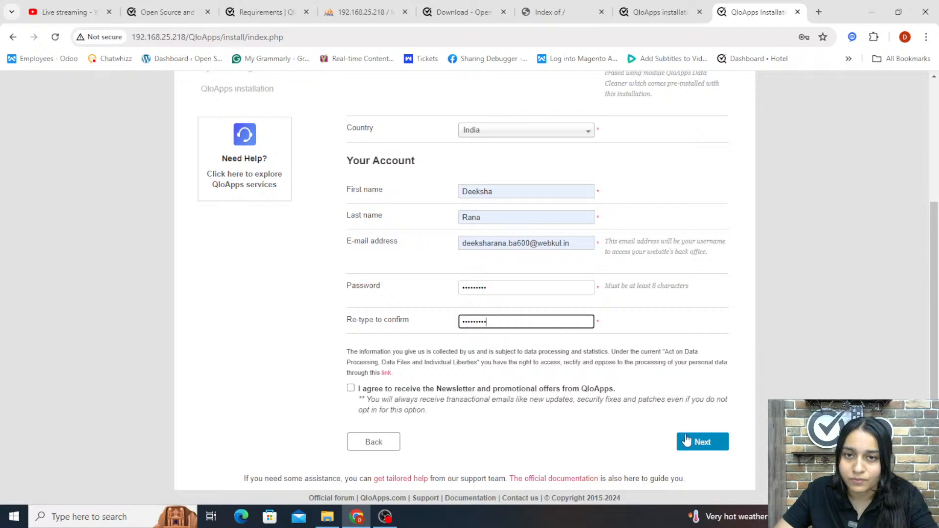
scroll(685, 440, "up", 3)
scroll(685, 440, "down", 3)
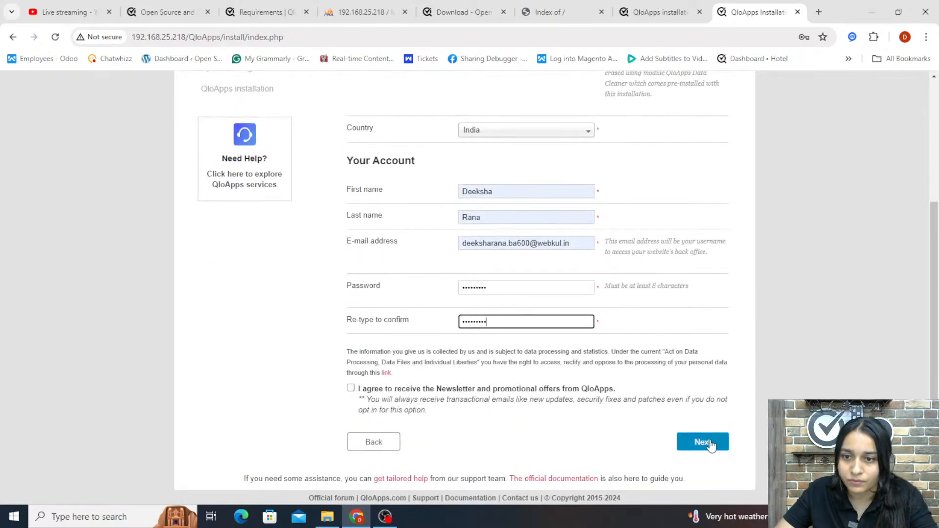
left_click(710, 440)
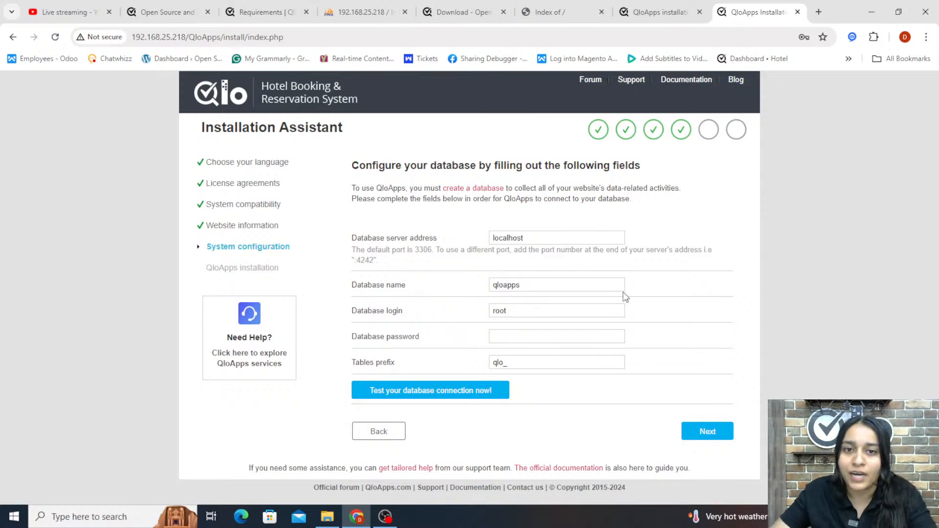
Set the database name to qloapps_db
left_click(564, 237)
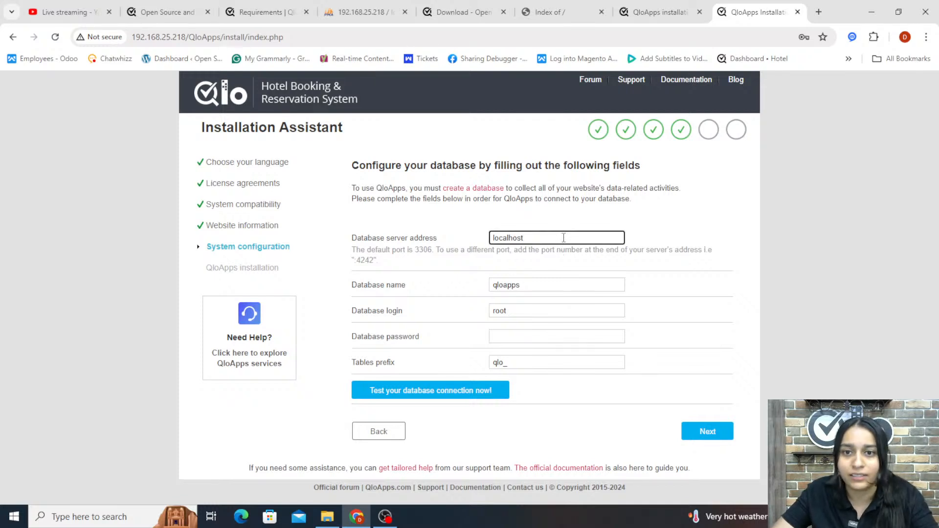
left_click(550, 285)
key("BackSpace")
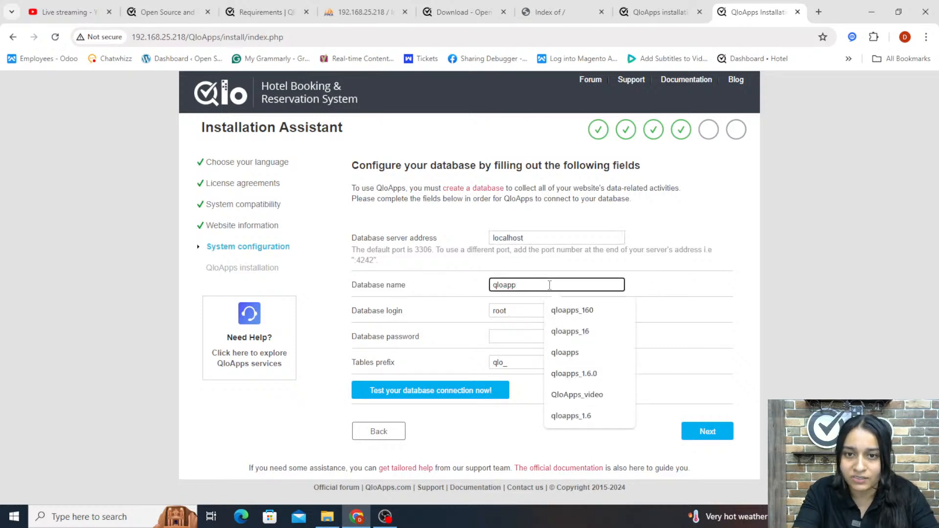
type("s_")
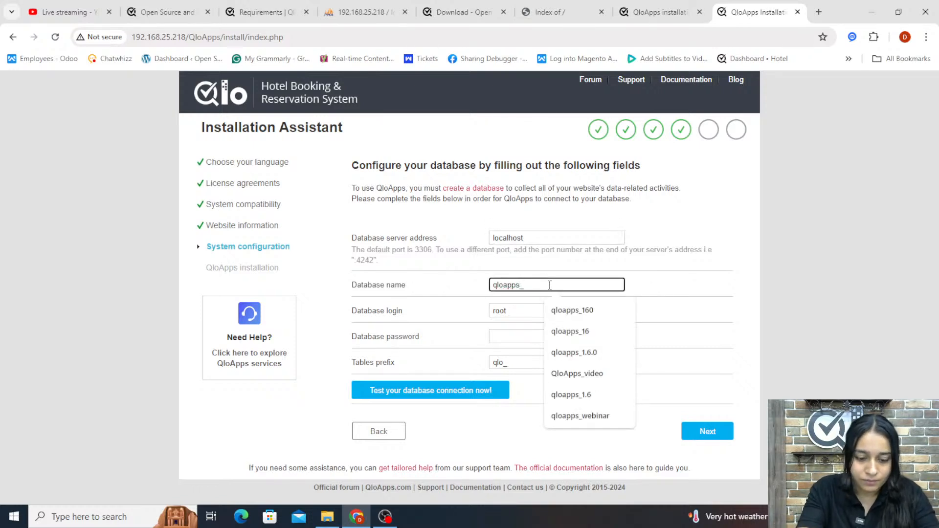
type("db")
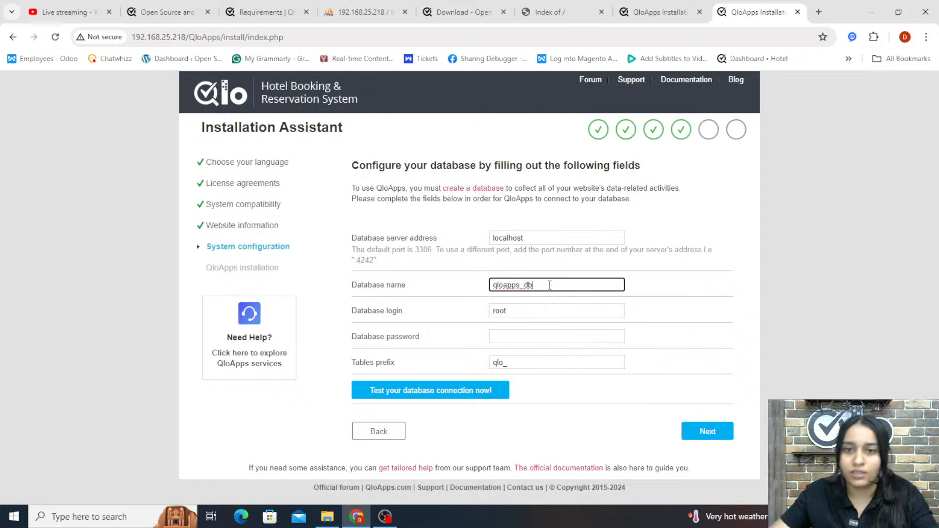
Enter the database password and test the database connection
left_click(511, 304)
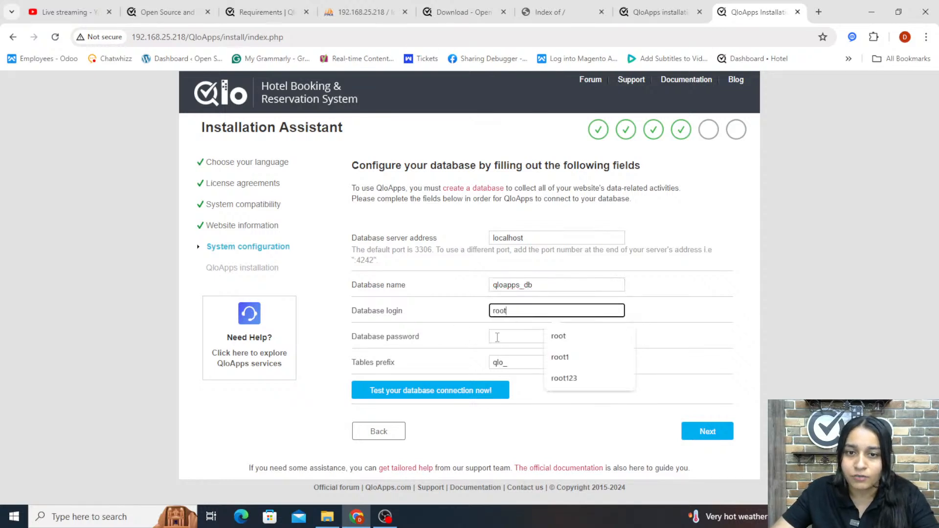
left_click(497, 337)
type("ro")
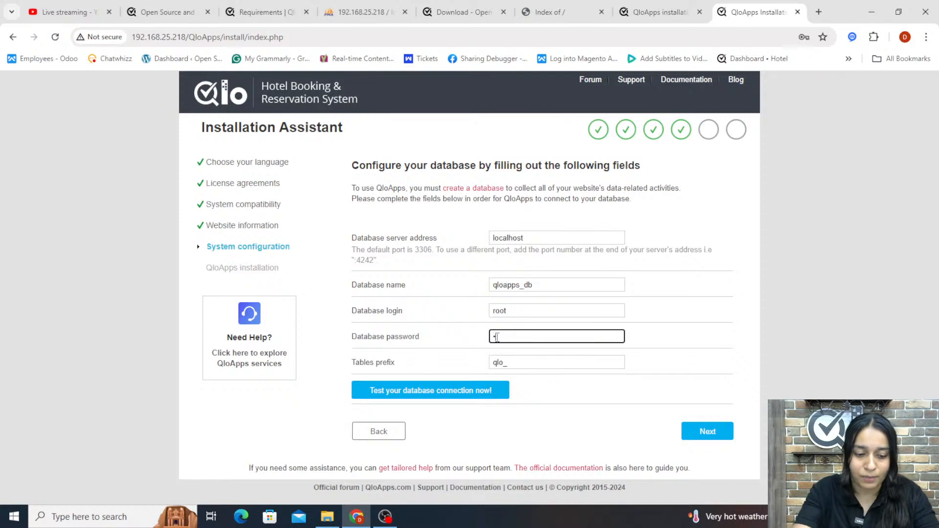
type("••••")
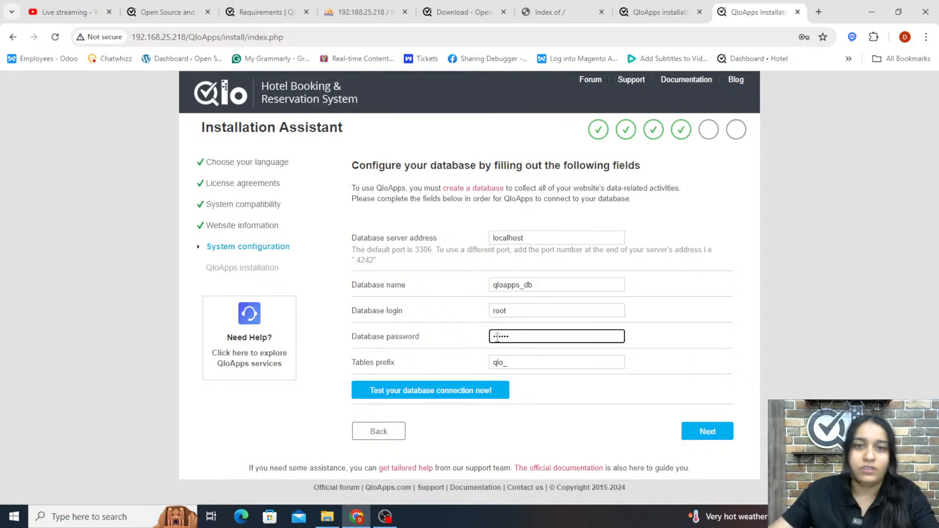
left_click(450, 397)
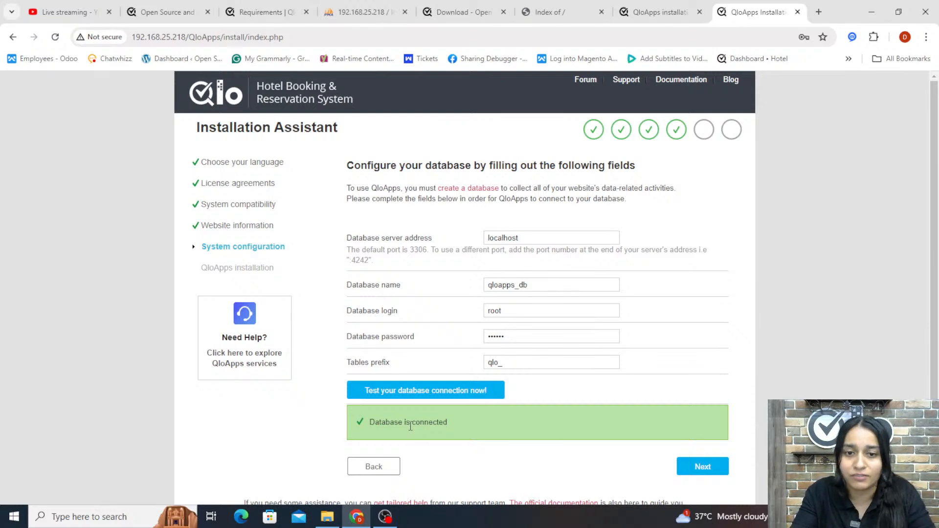
Change the database login to root1 and test the connection
left_click(518, 311)
type("1")
left_click(448, 397)
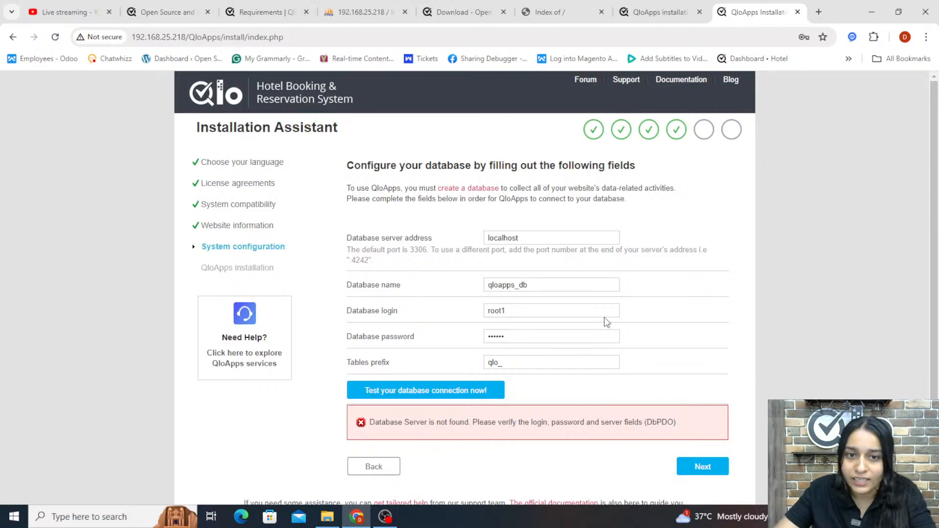
Set the database login back to root, retest the connection and run the installation
left_click(529, 314)
key("BackSpace")
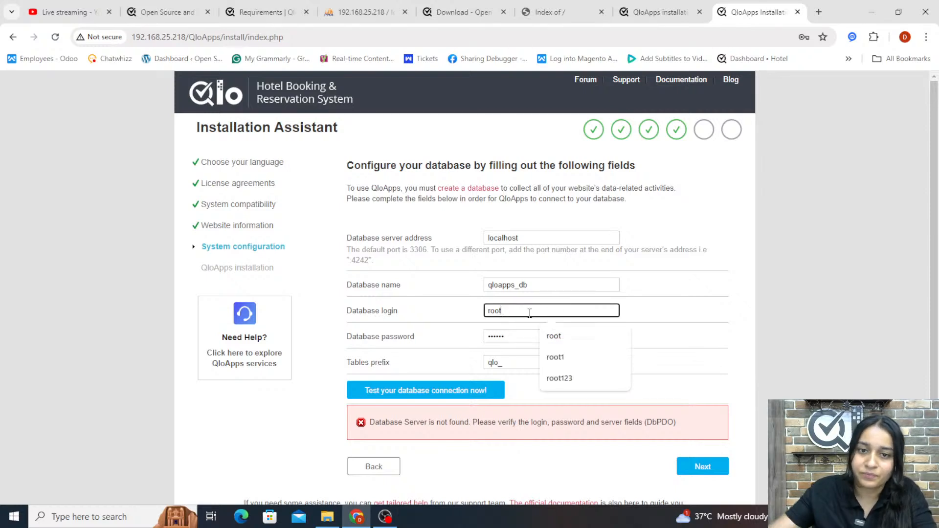
left_click(388, 391)
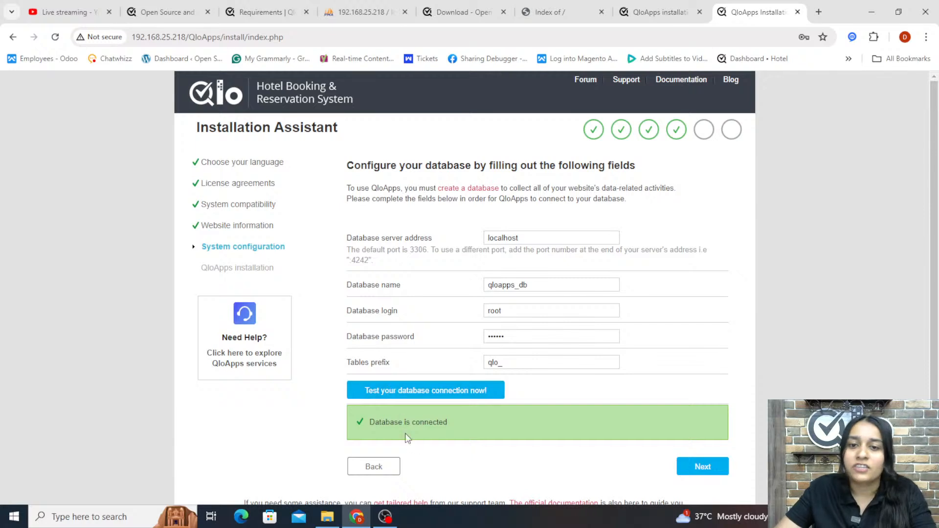
left_click(723, 465)
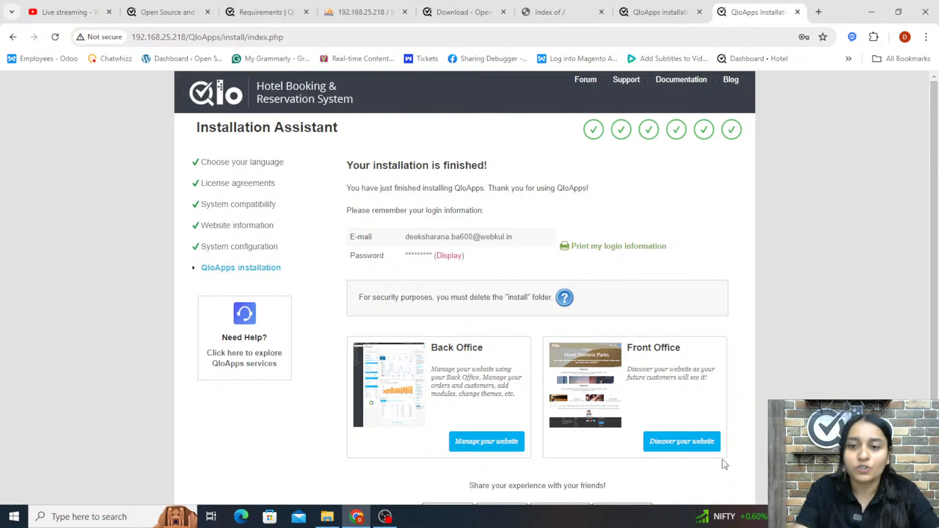
Open the front office and browse the new hotel website
left_click(695, 444)
scroll(676, 401, "down", 3)
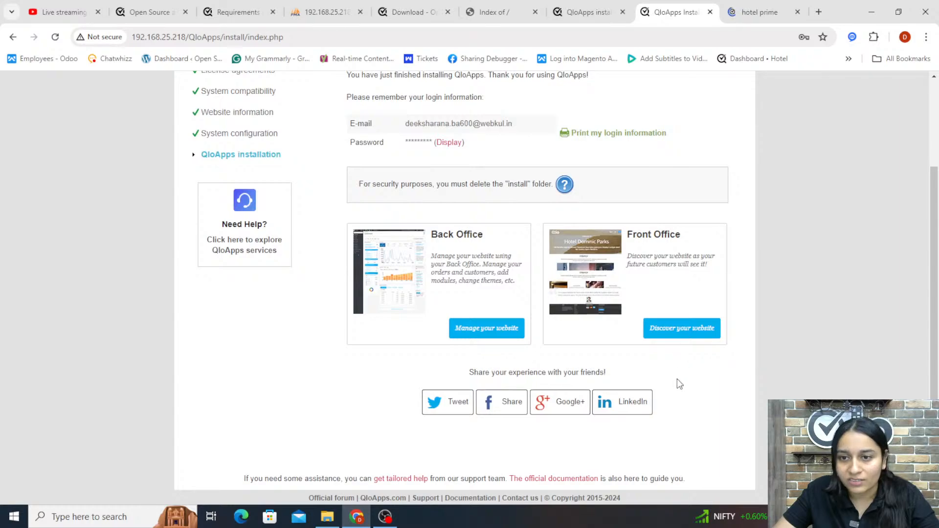
scroll(677, 378, "up", 3)
left_click(756, 13)
scroll(589, 209, "down", 5)
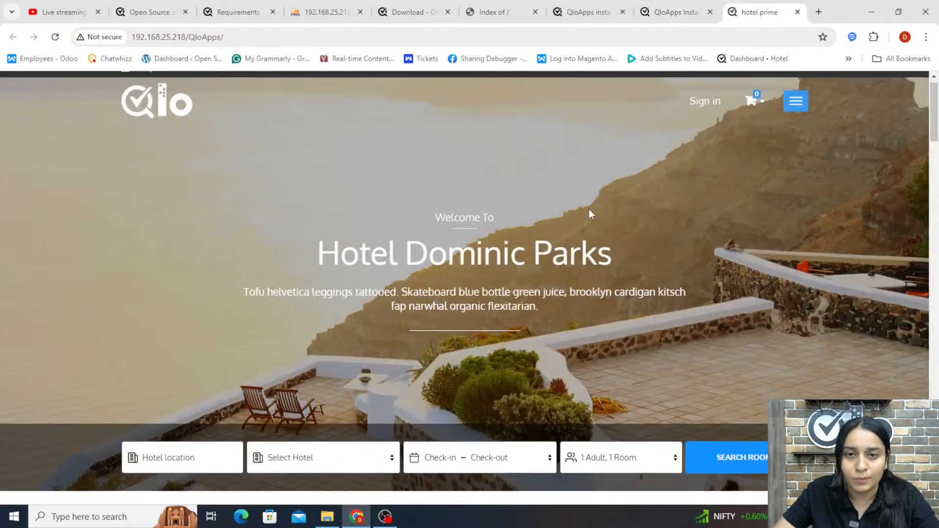
scroll(590, 214, "down", 15)
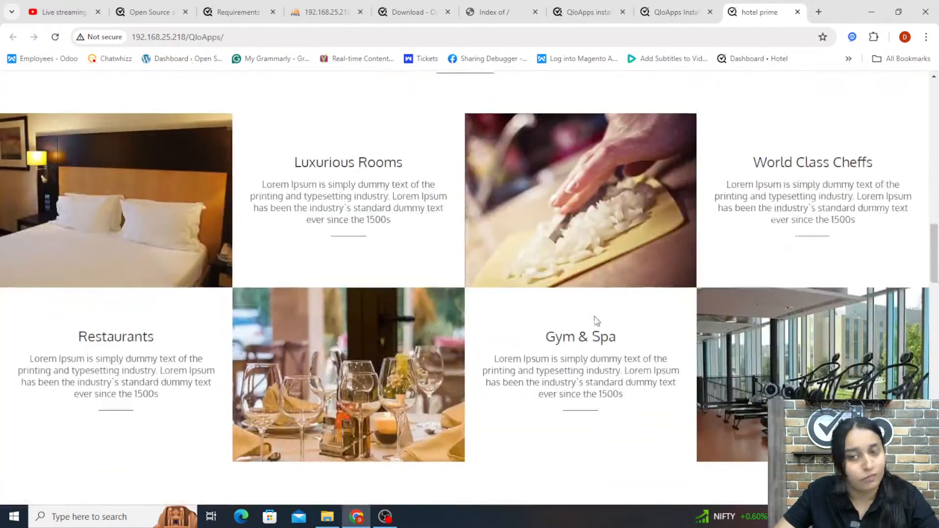
scroll(595, 316, "down", 18)
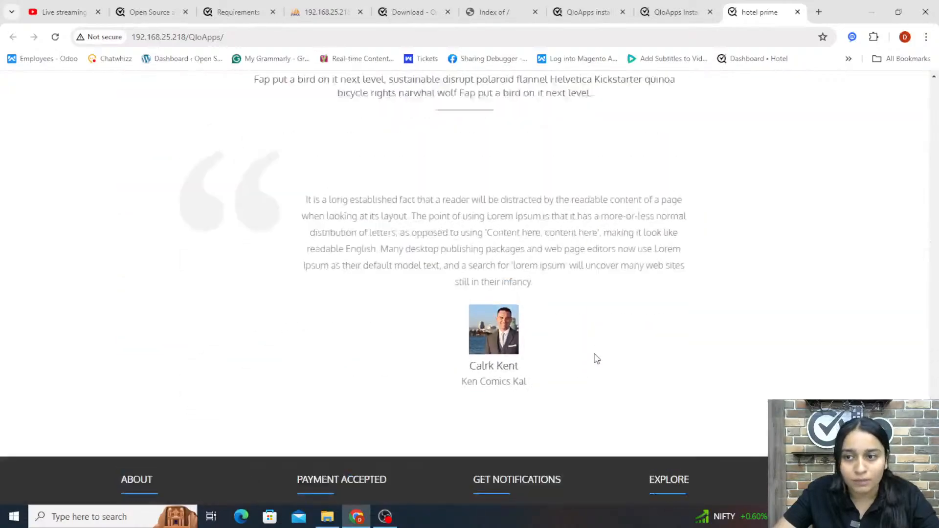
scroll(595, 342, "up", 11)
scroll(594, 354, "up", 20)
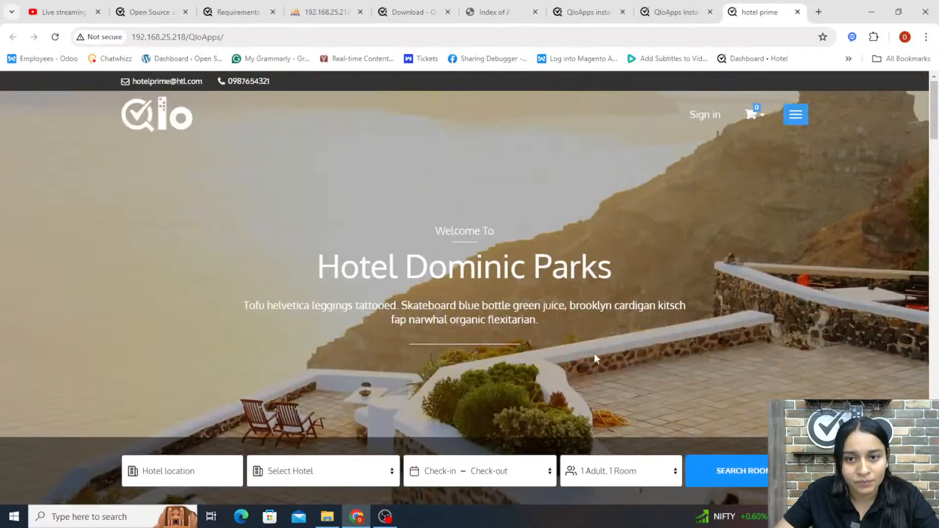
Open the back office login page from the finished installation
left_click(675, 13)
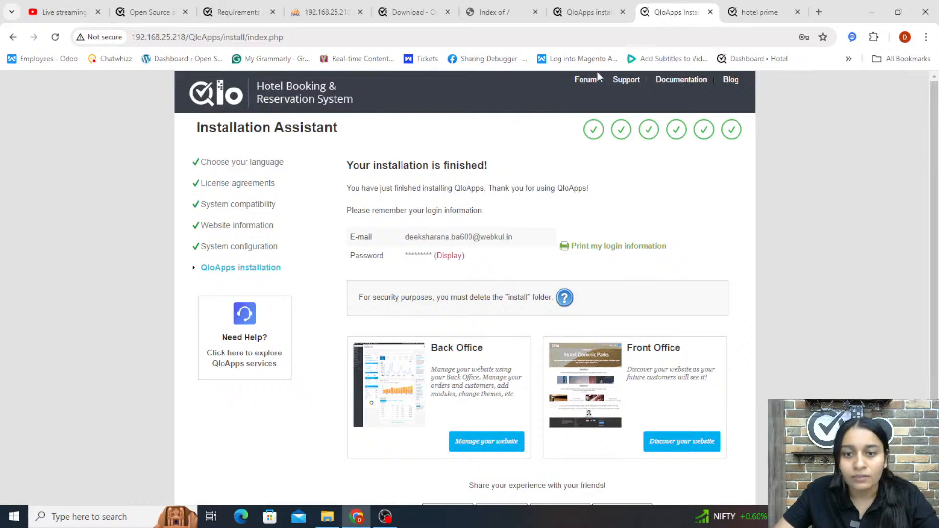
left_click(511, 443)
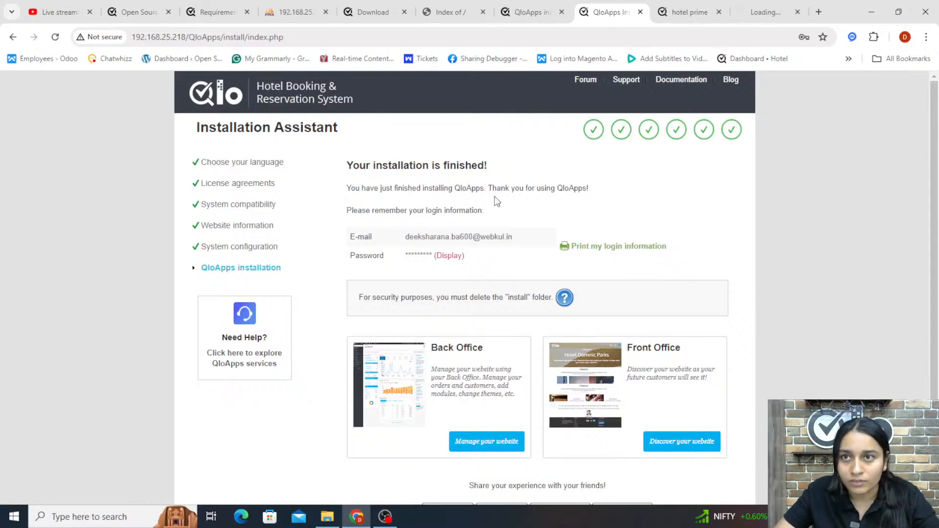
left_click(753, 17)
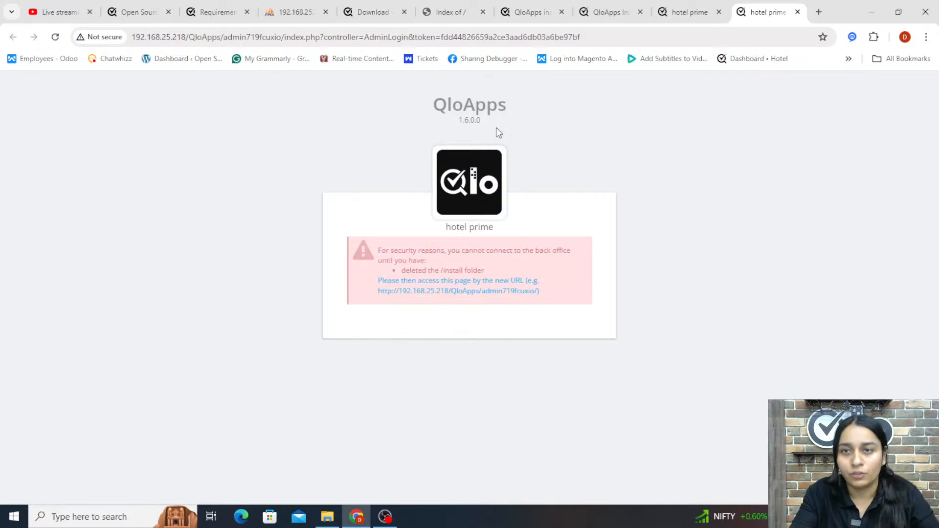
left_click(609, 13)
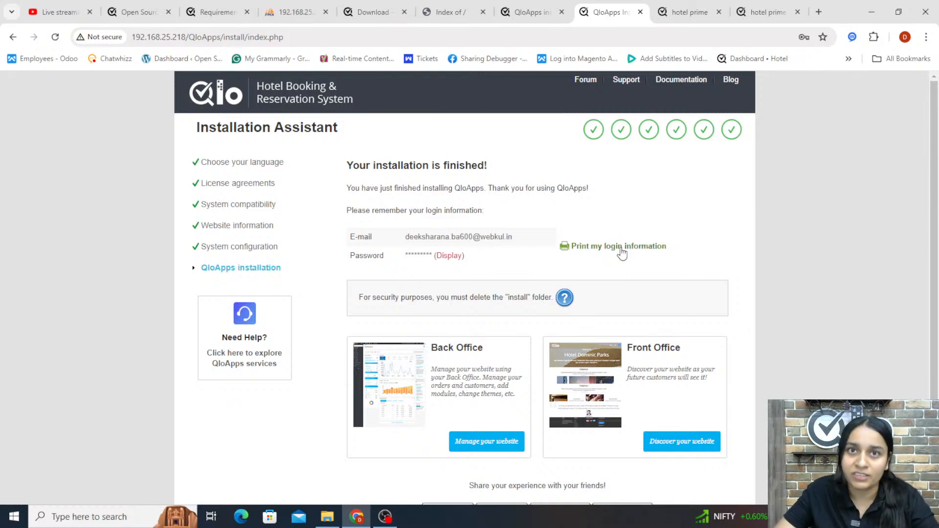
left_click(776, 12)
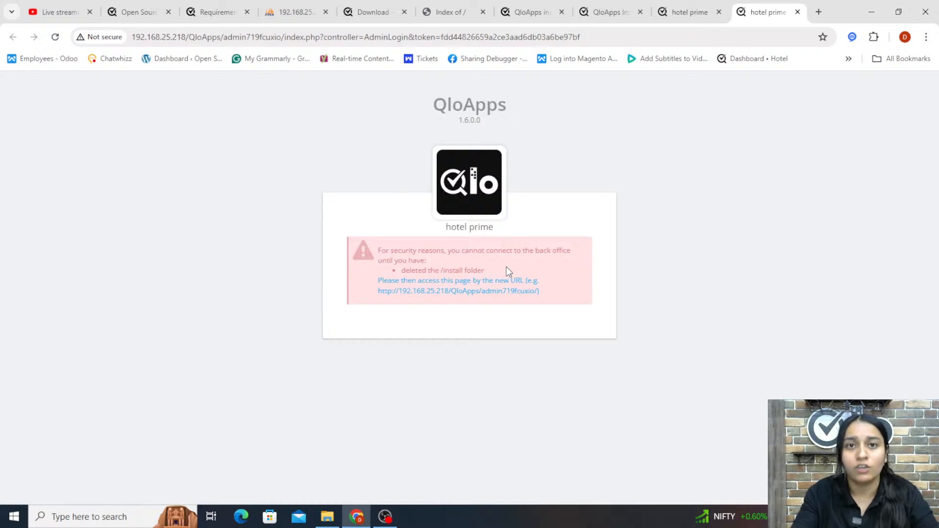
Delete the install folder from the QloApps files
left_click(327, 516)
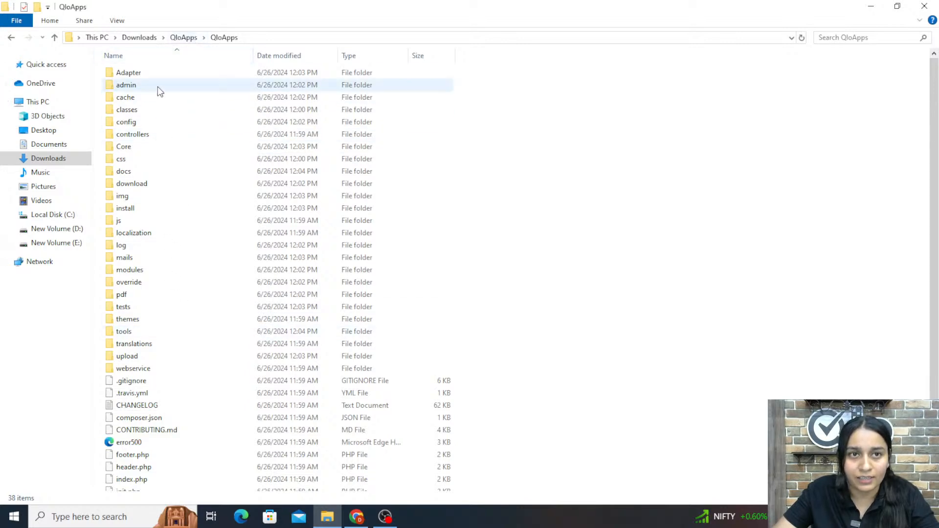
left_click(141, 214)
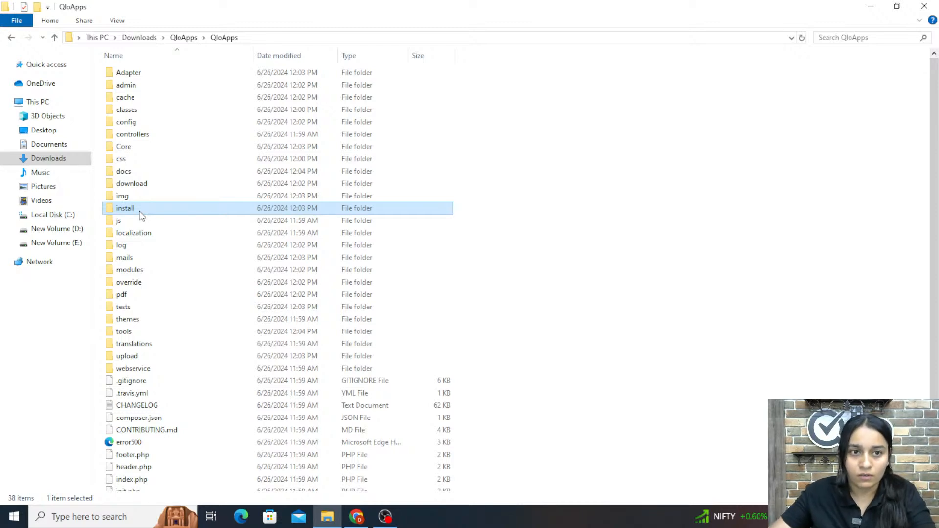
key("F2")
key("BackSpace")
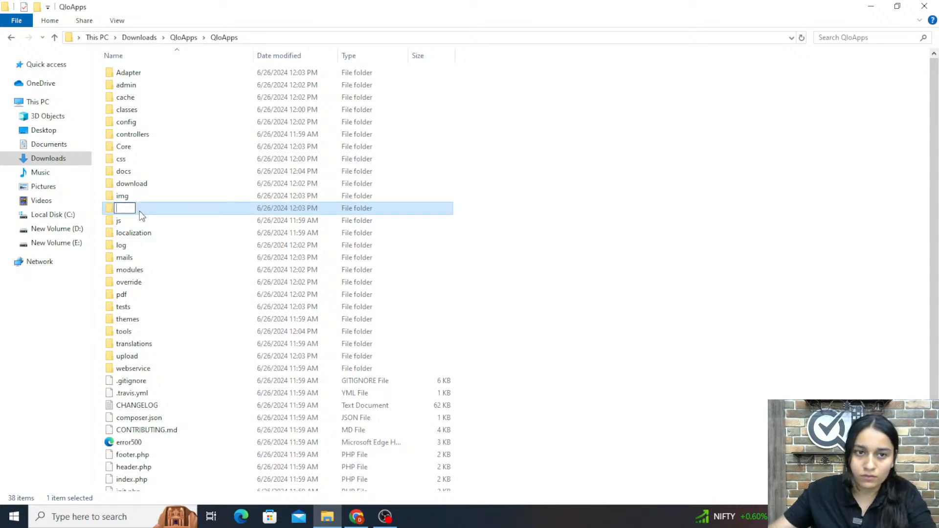
key("Escape")
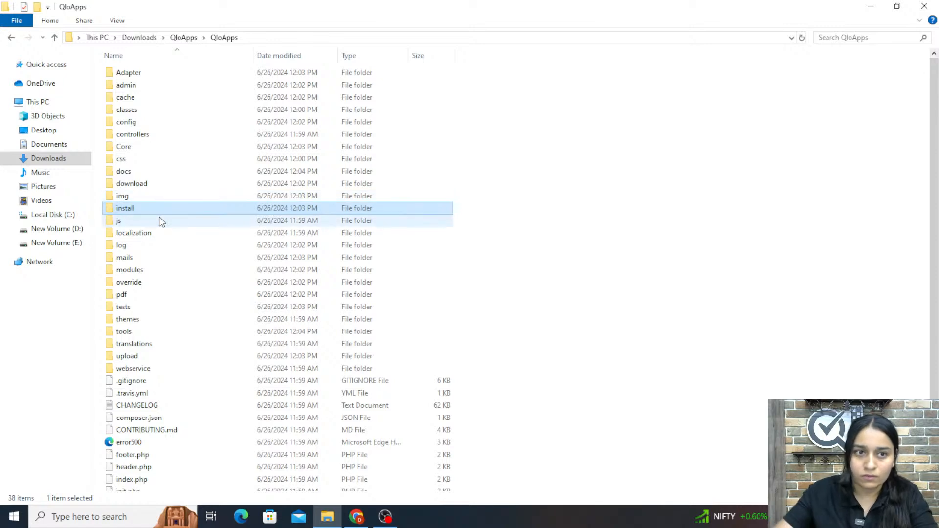
key("Delete")
Return to the browser and reload the back office login page
left_click(364, 522)
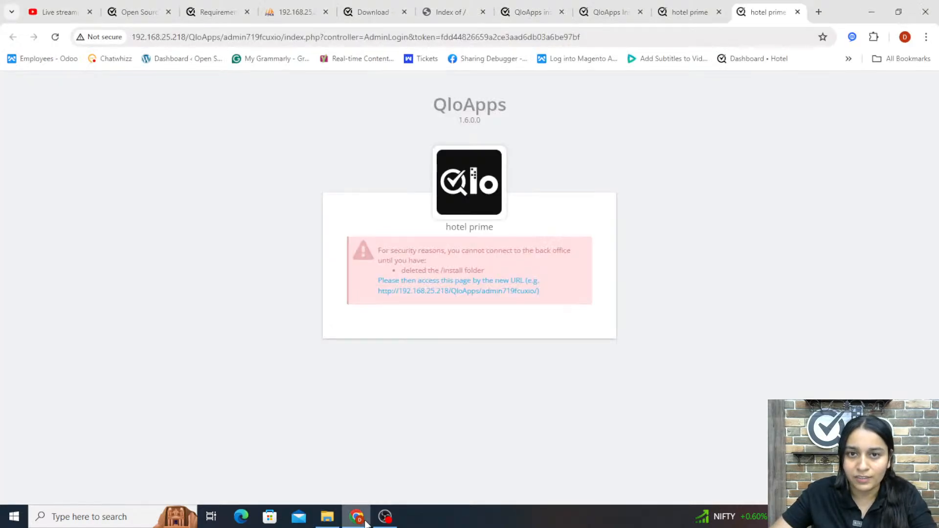
key("F5")
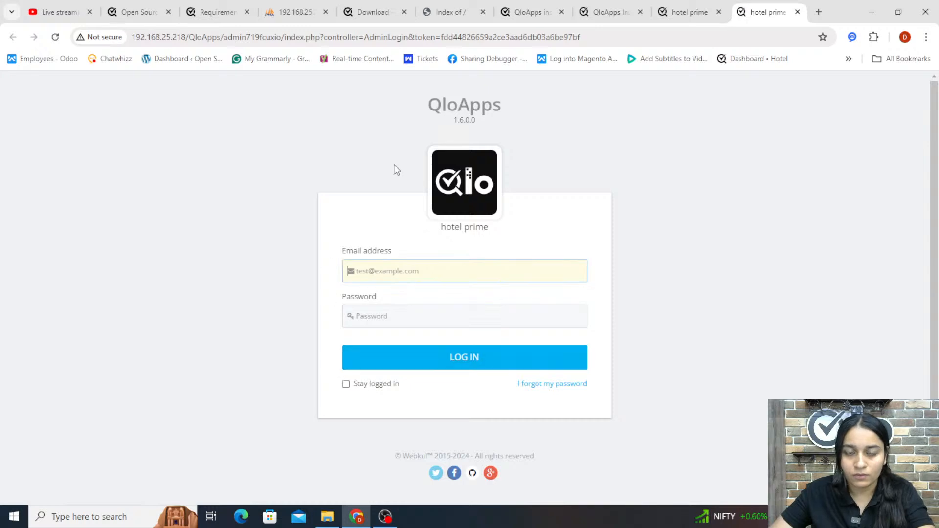
Try to log into the back office with a saved e-mail address and the account password
left_click(559, 275)
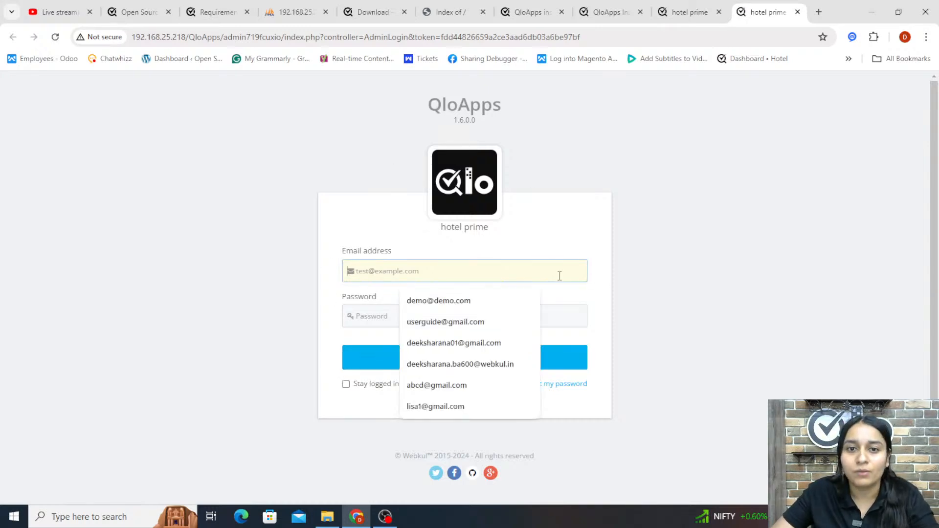
left_click(485, 344)
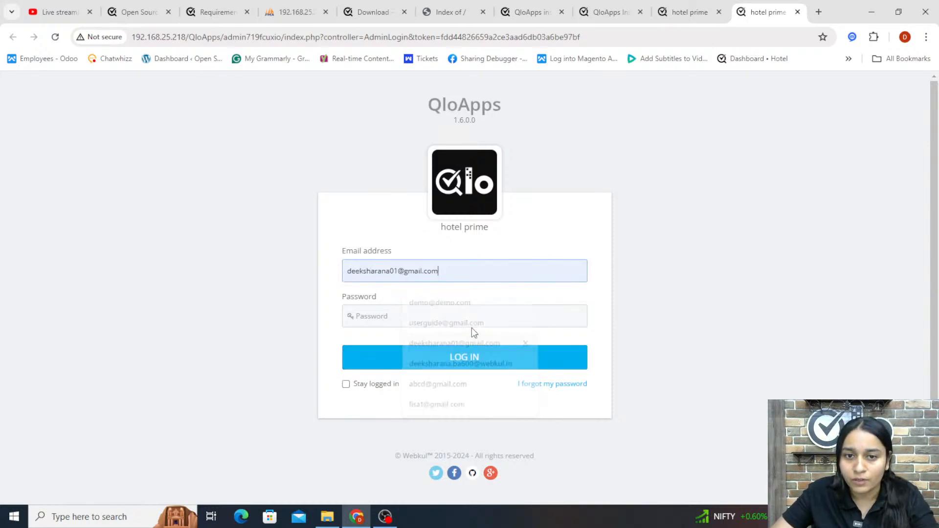
left_click(400, 317)
type("••••")
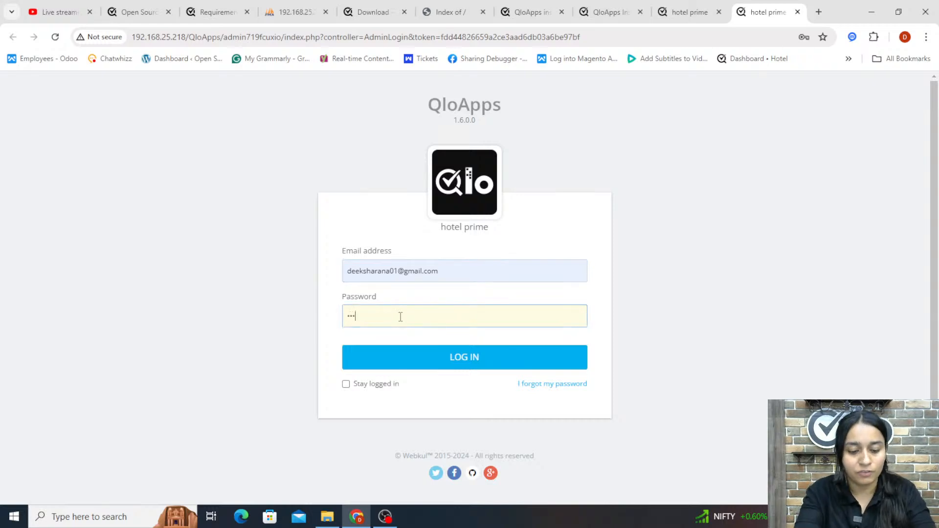
type("••••")
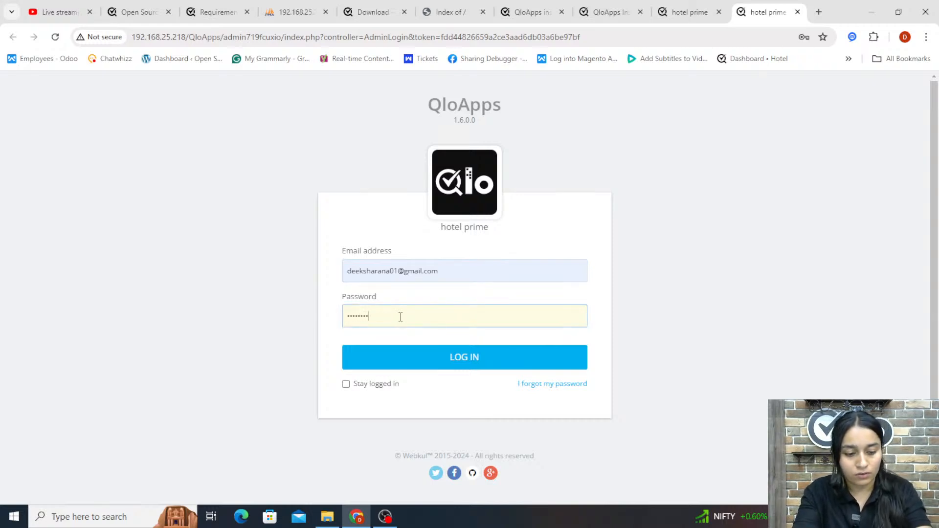
type("•")
key("Return")
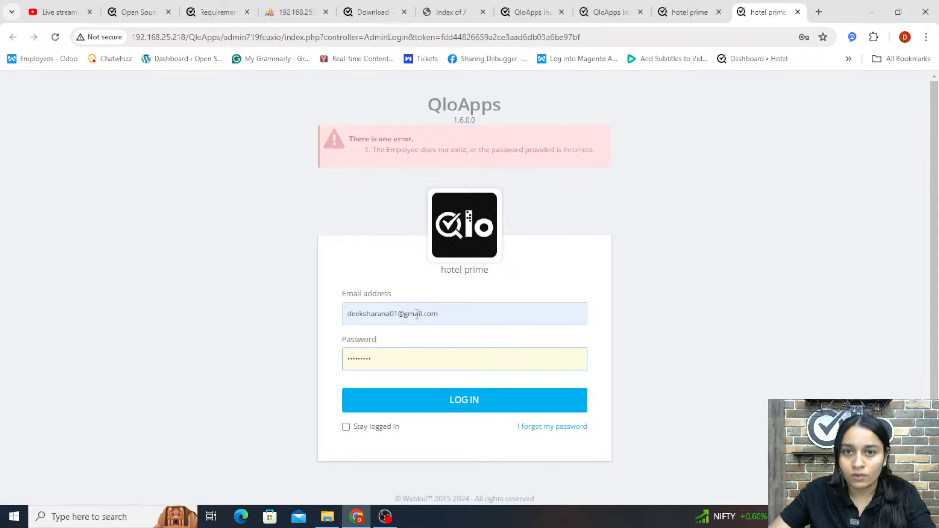
Reveal and select the administrator password shown on the finished installation page
left_click(683, 15)
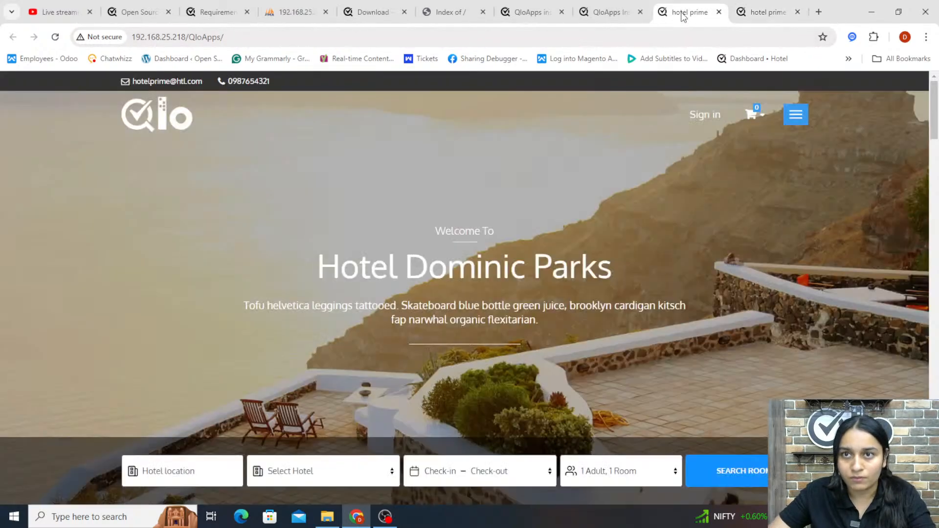
left_click(601, 15)
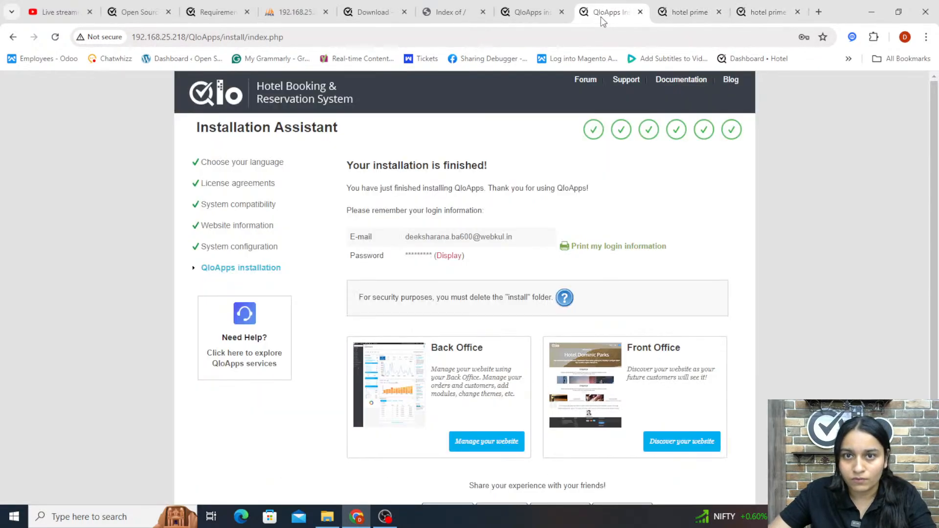
left_click(447, 259)
double_click(429, 256)
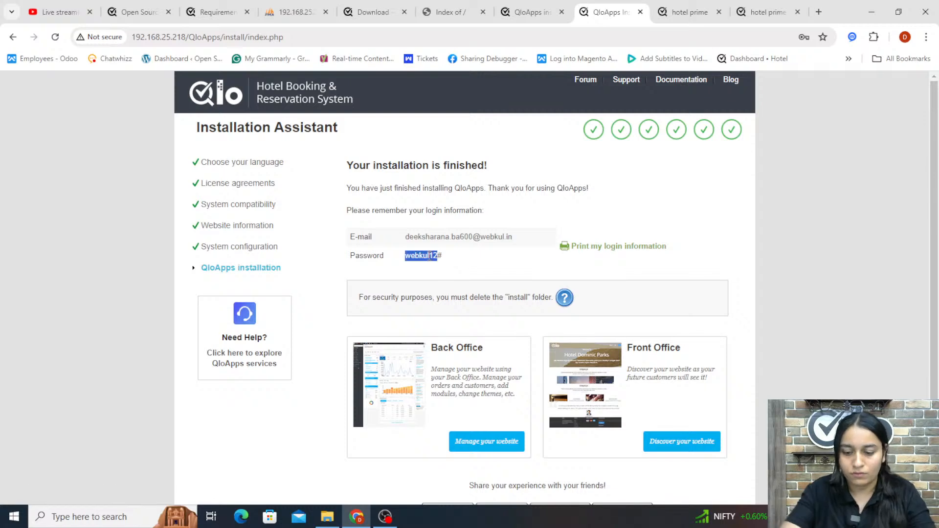
key("shift+Right")
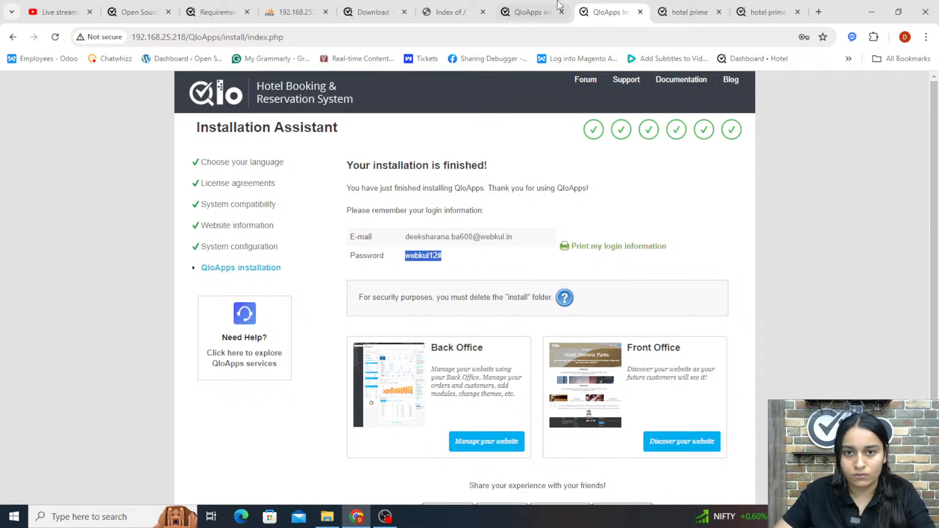
Log into the back office with the administrator's e-mail address and password
left_click(763, 12)
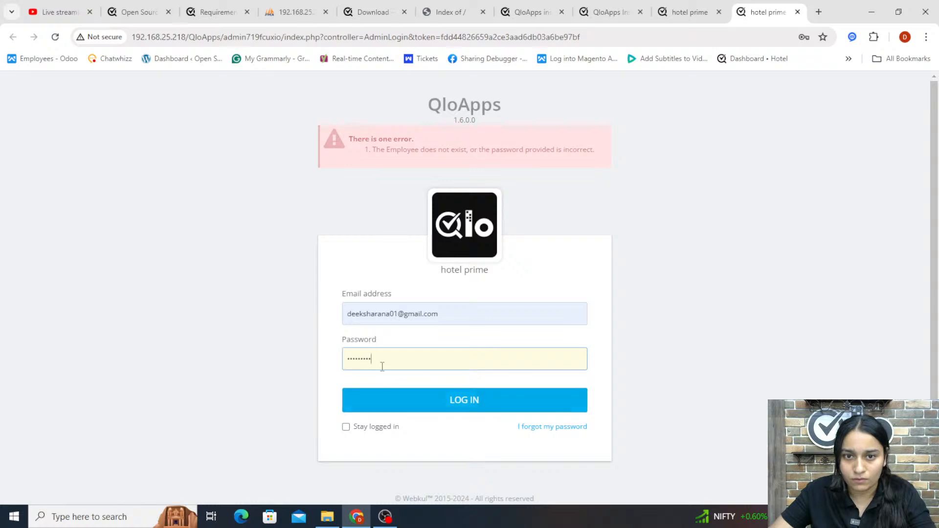
left_click(403, 316)
key("ctrl+a")
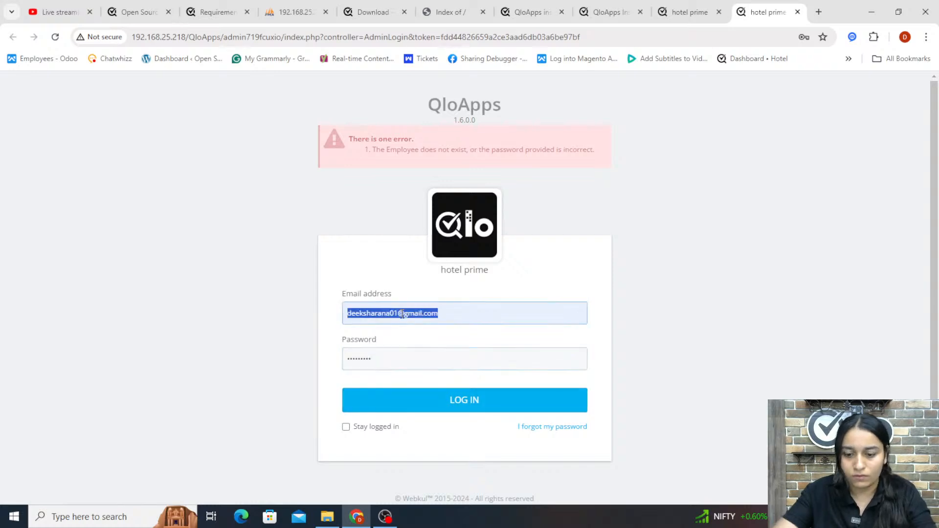
key("BackSpace")
type("deek")
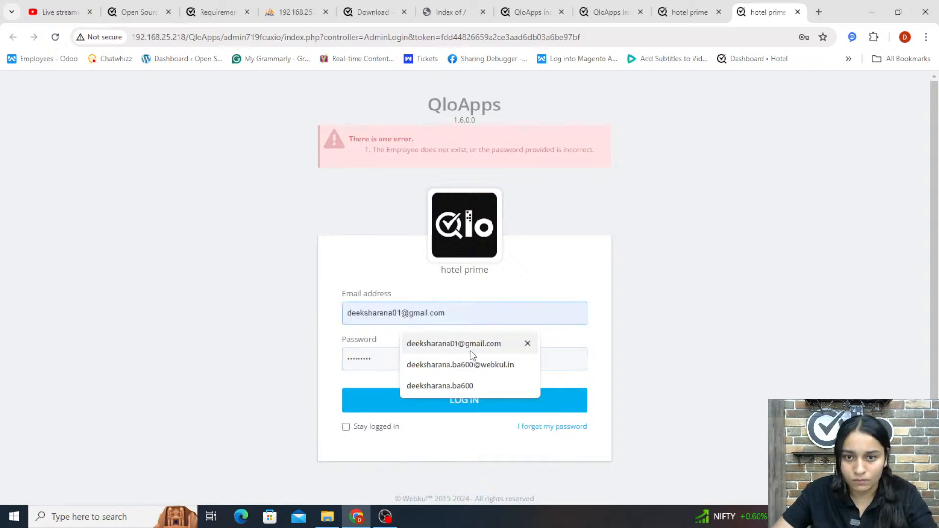
left_click(435, 356)
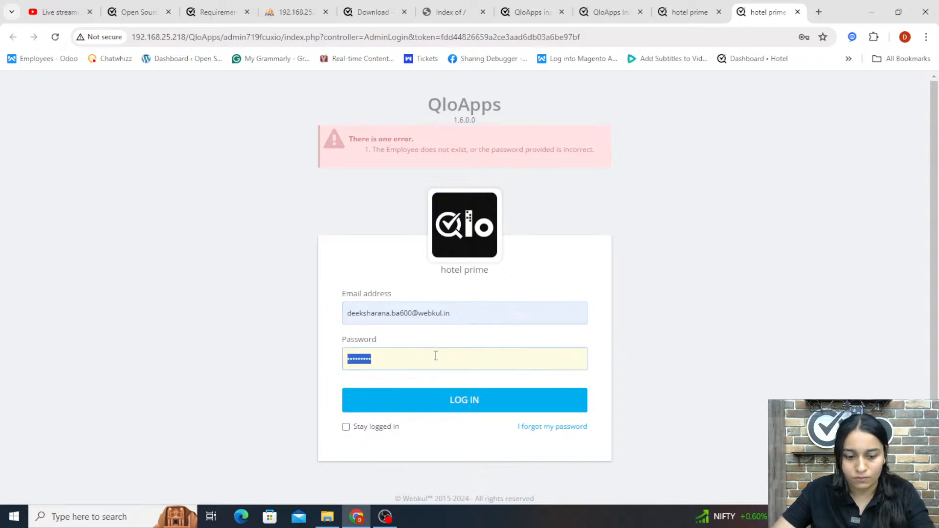
left_click(433, 414)
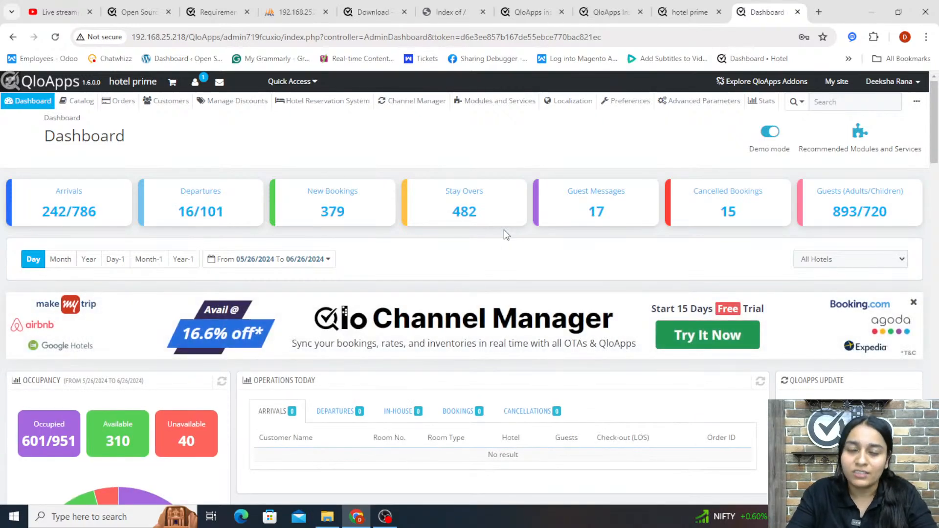
Examine the admin folder name in the back office dashboard address
mouse_move(656, 213)
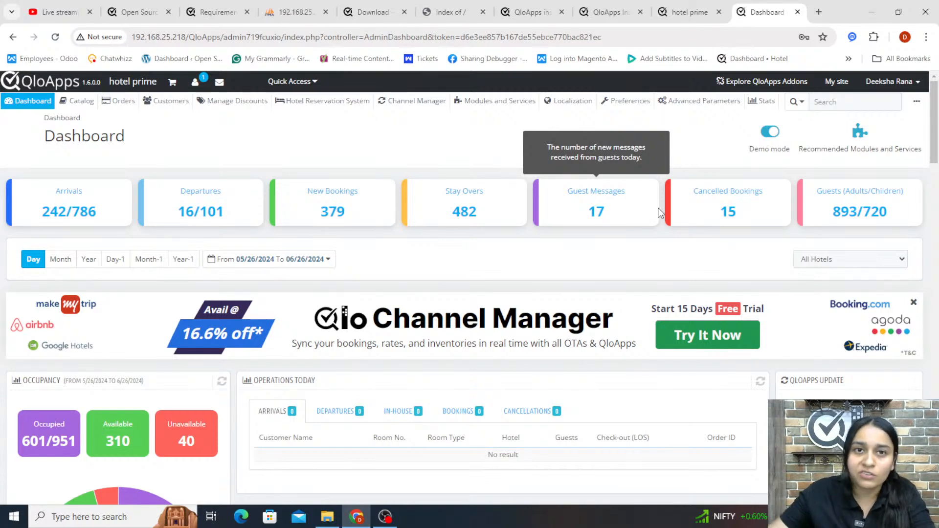
left_click_drag(189, 37, 243, 37)
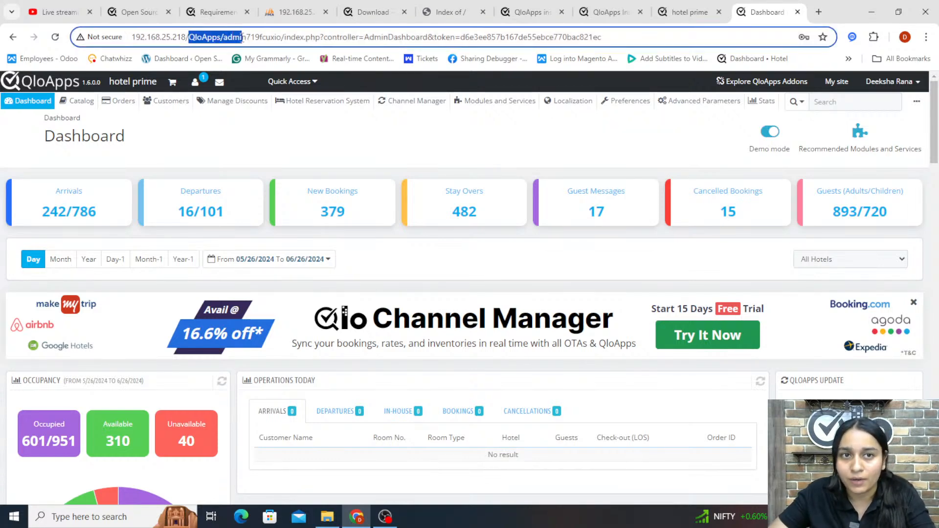
left_click(447, 139)
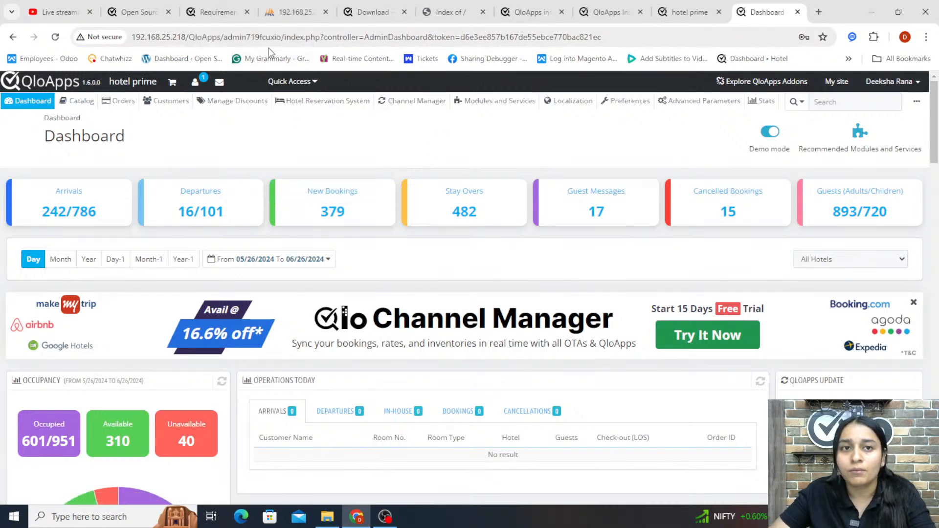